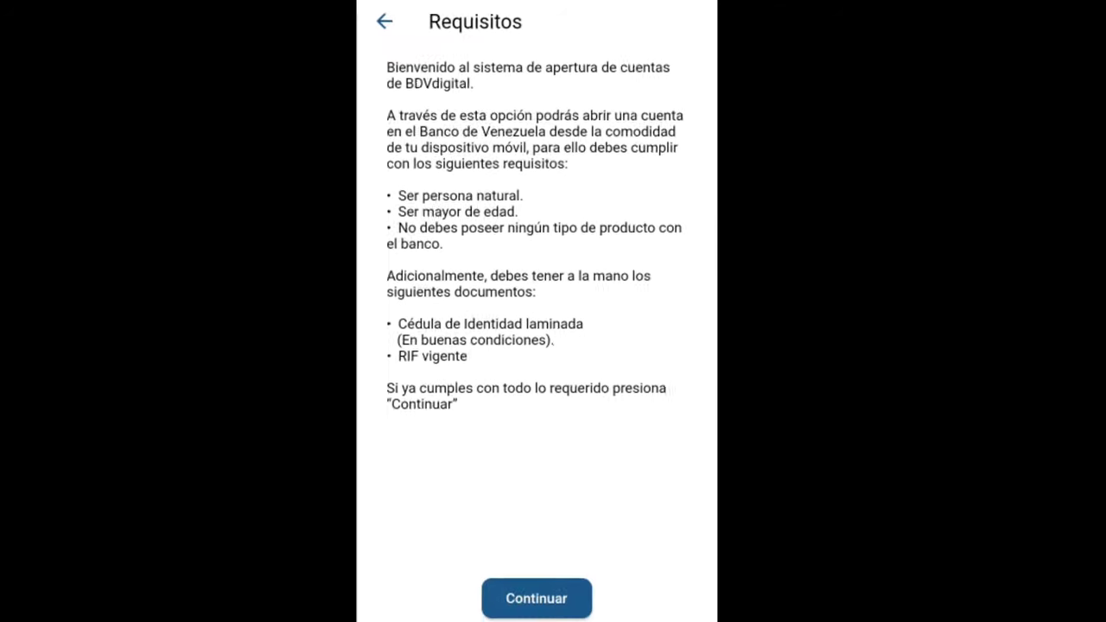
Step: Tick 'Acepto los términos y condiciones de uso' and continue to Documentos de identidad
{"action": "left_click", "coordinate": [545, 581]}
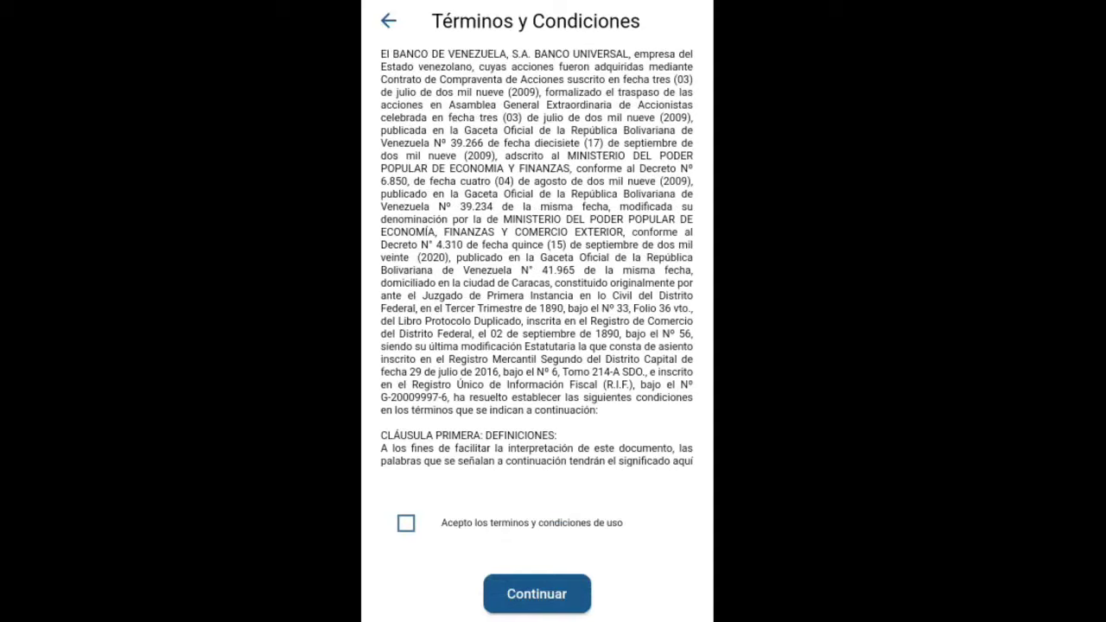
{"action": "left_click", "coordinate": [406, 523]}
{"action": "left_click", "coordinate": [553, 592]}
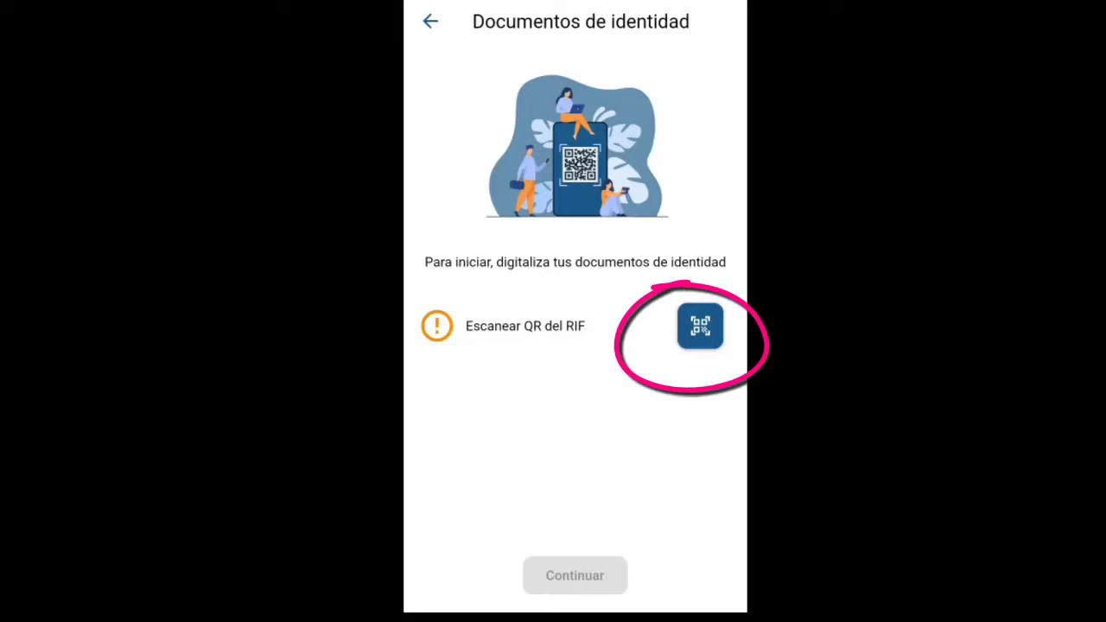
Step: Scan the RIF QR code after granting the app camera permission
{"action": "left_click", "coordinate": [700, 325]}
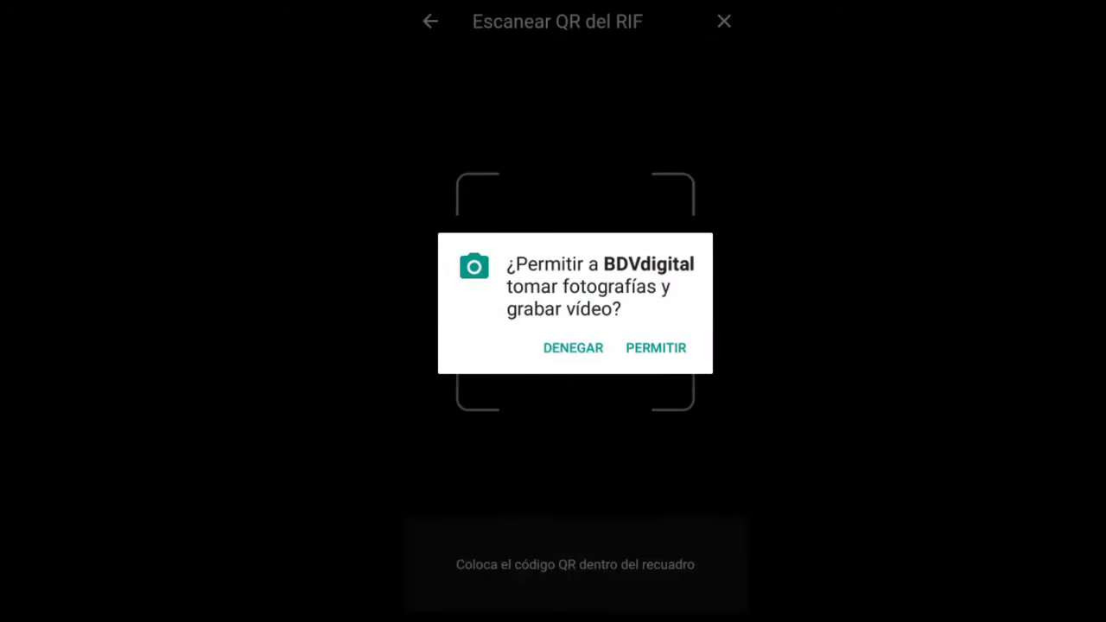
{"action": "left_click", "coordinate": [656, 348]}
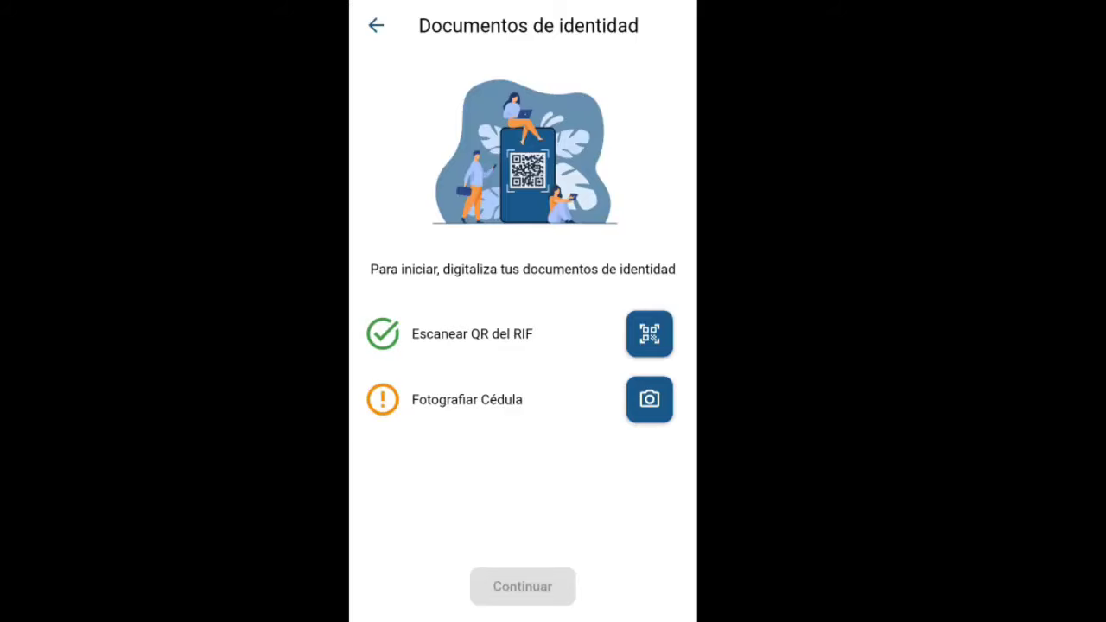
Step: Photograph the Cédula, retaking it at 1.5x zoom, and accept the photo
{"action": "left_click", "coordinate": [649, 399]}
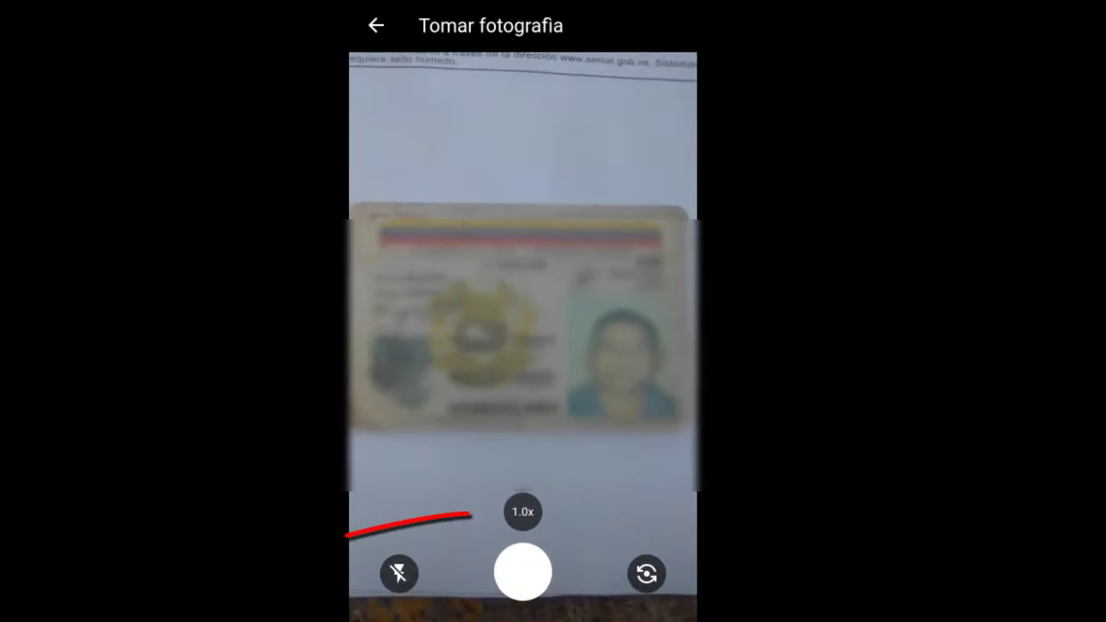
{"action": "left_click", "coordinate": [523, 572]}
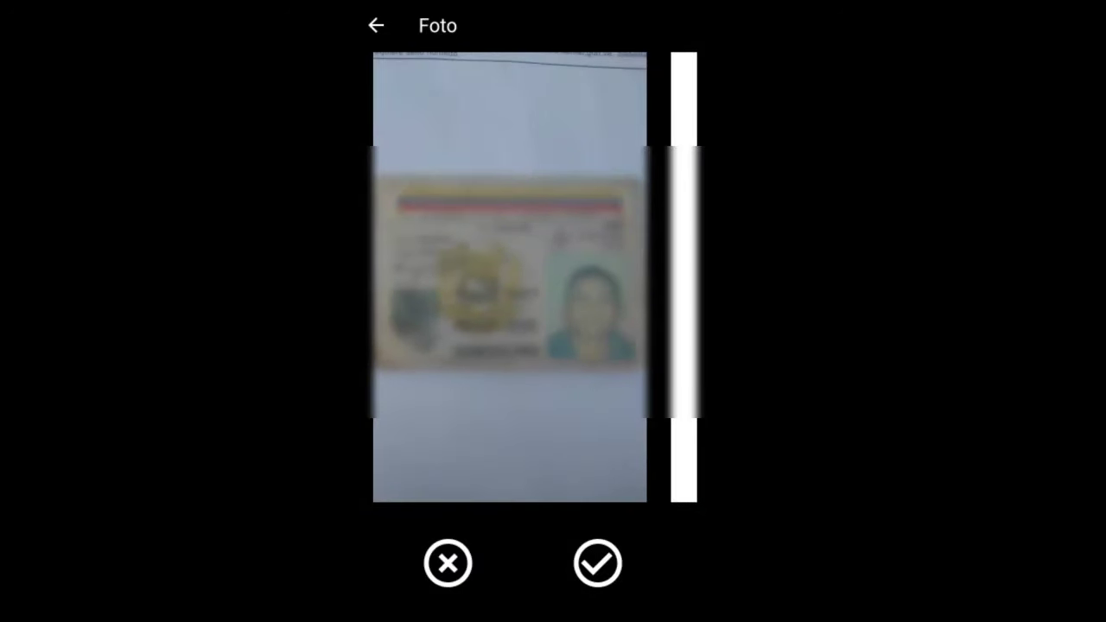
{"action": "left_click", "coordinate": [597, 564]}
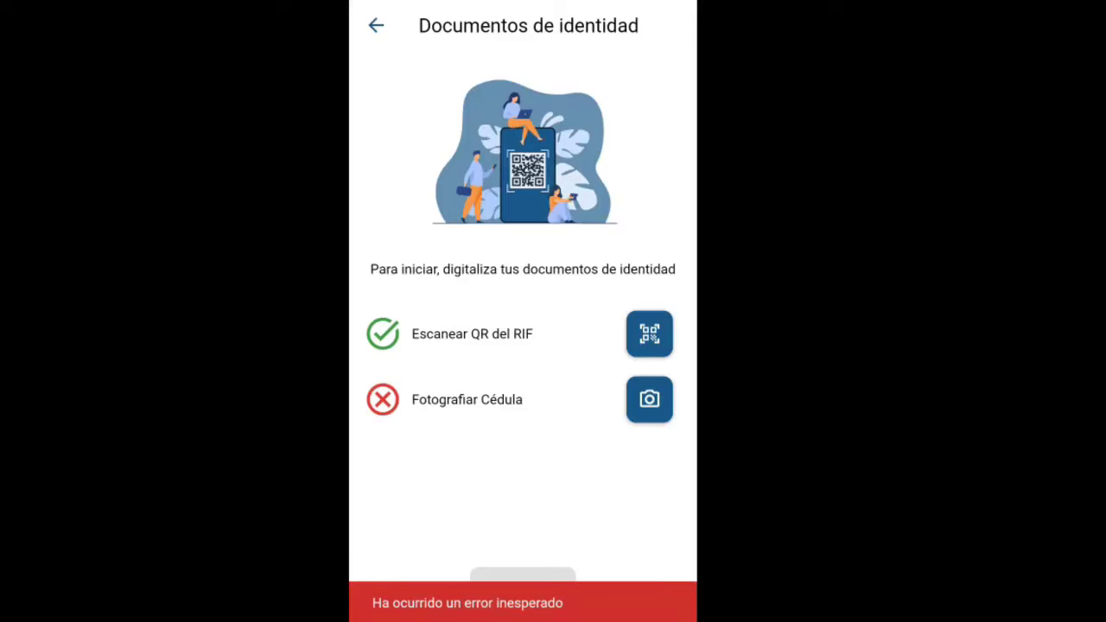
{"action": "left_click", "coordinate": [649, 399]}
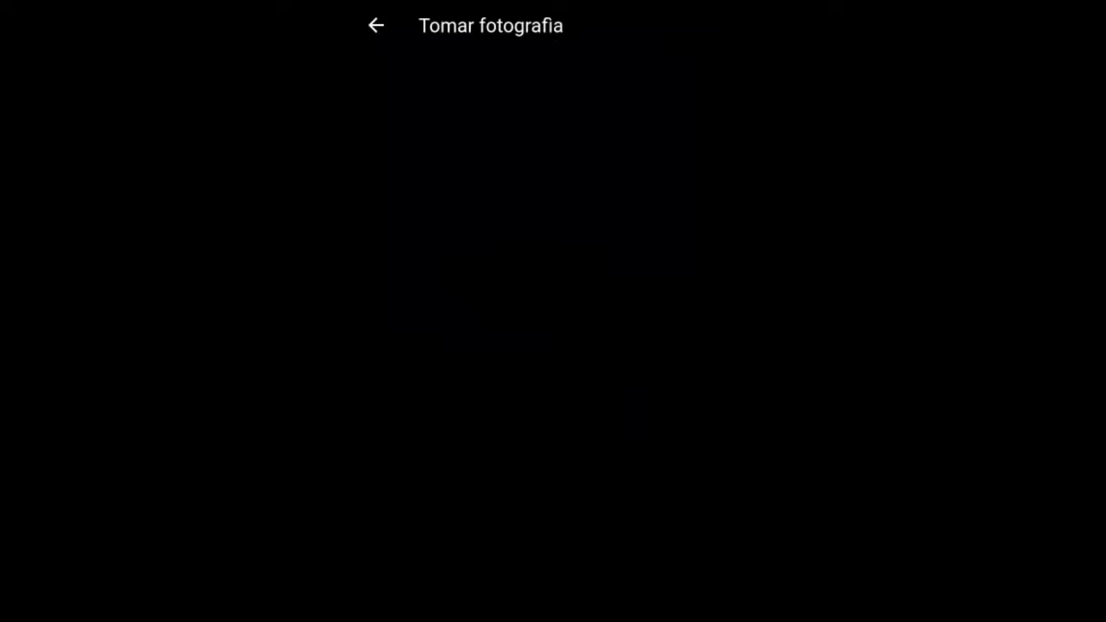
{"action": "left_click", "coordinate": [523, 511]}
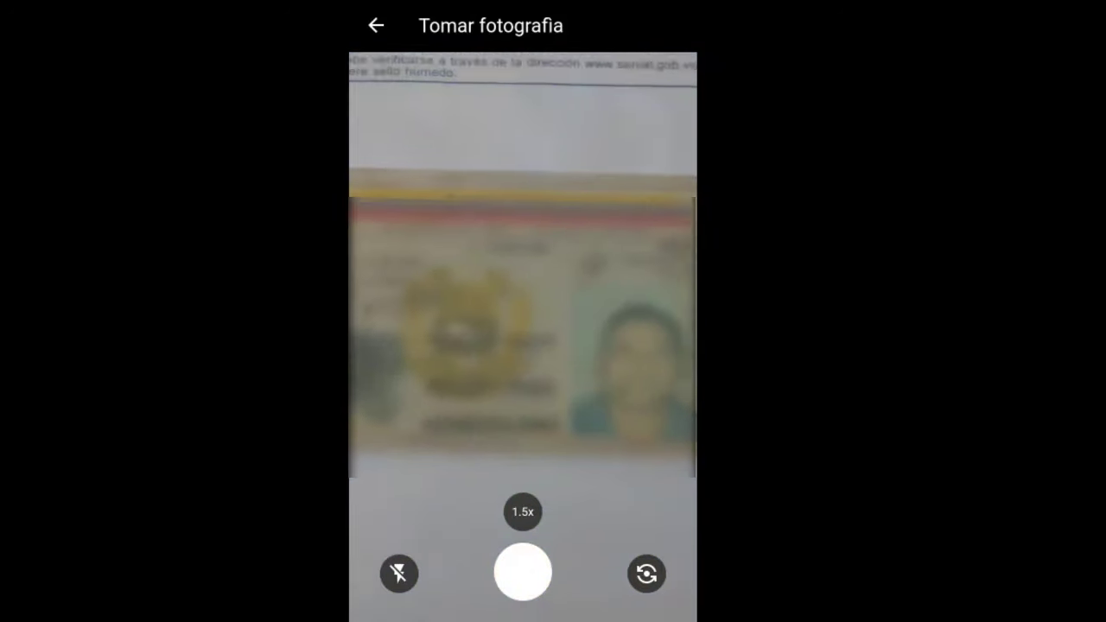
{"action": "left_click", "coordinate": [523, 573]}
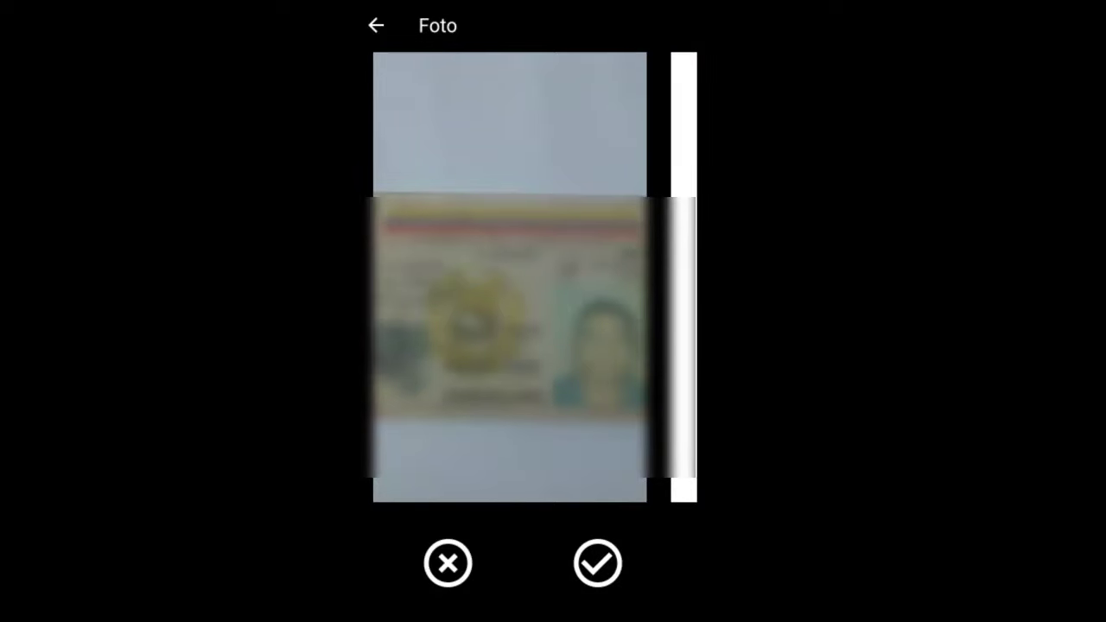
{"action": "left_click", "coordinate": [597, 563]}
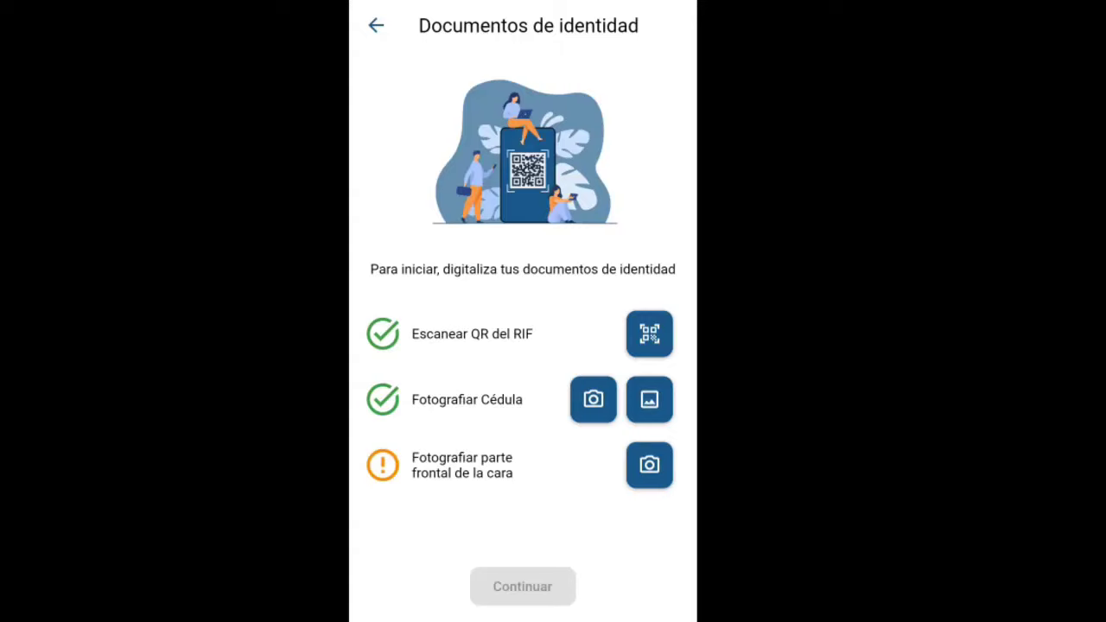
Step: Capture and accept the front-facing face photo for 'Fotografiar parte frontal de la cara'
{"action": "left_click", "coordinate": [649, 465]}
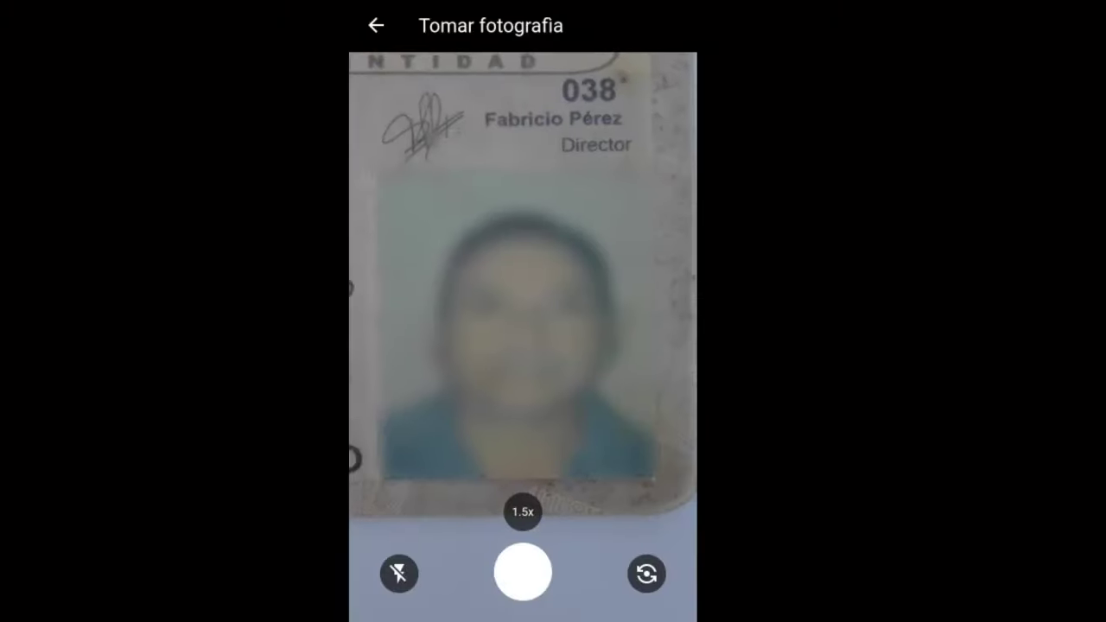
{"action": "left_click", "coordinate": [523, 571]}
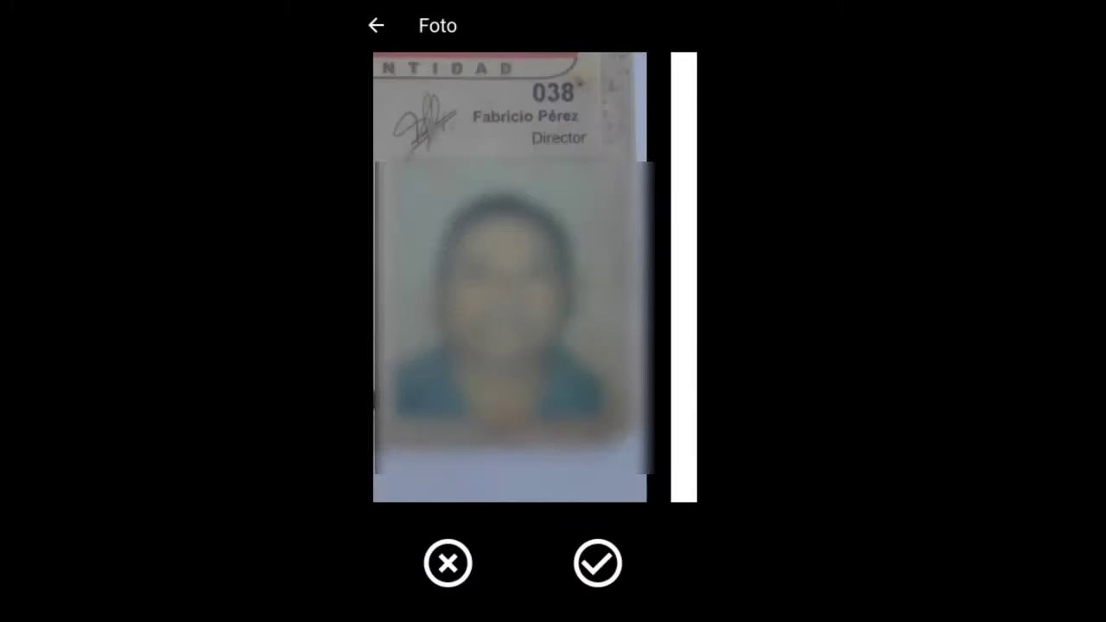
{"action": "left_click", "coordinate": [597, 563]}
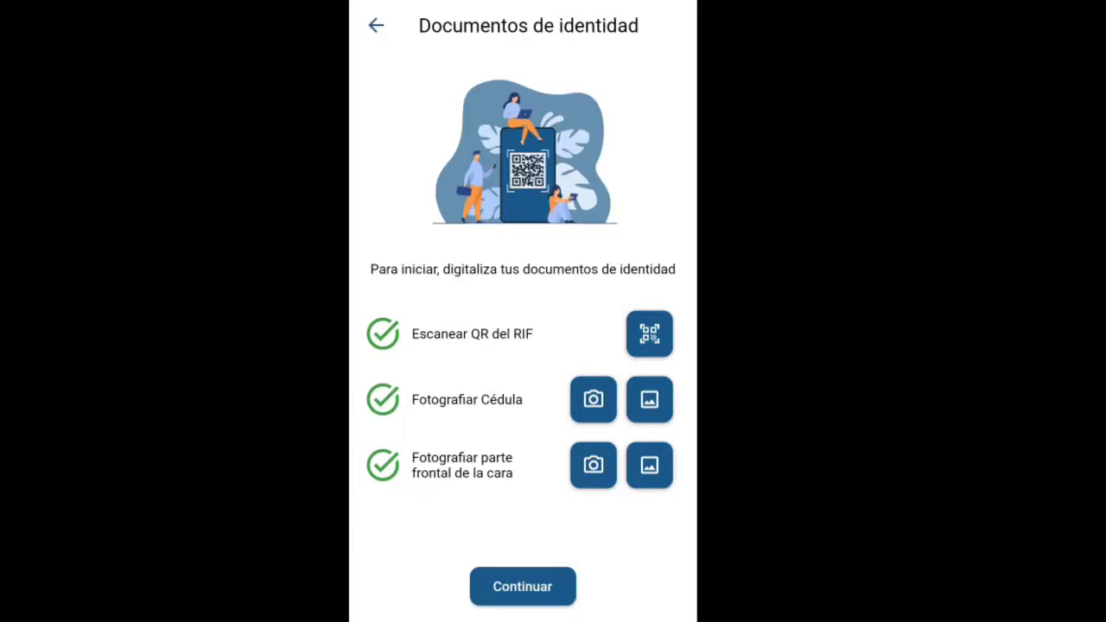
Step: Continue to Datos básicos, set Sexo to M, and open the Fecha de Nacimiento picker
{"action": "left_click", "coordinate": [522, 591]}
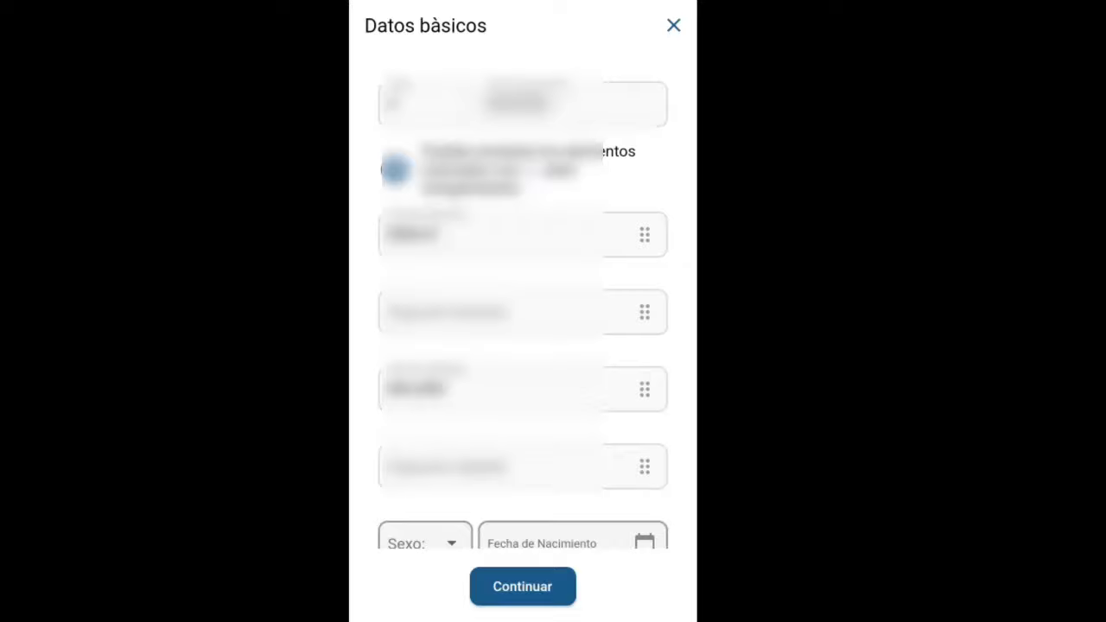
{"action": "scroll", "coordinate": [523, 302], "scroll_direction": "down", "scroll_amount": 3}
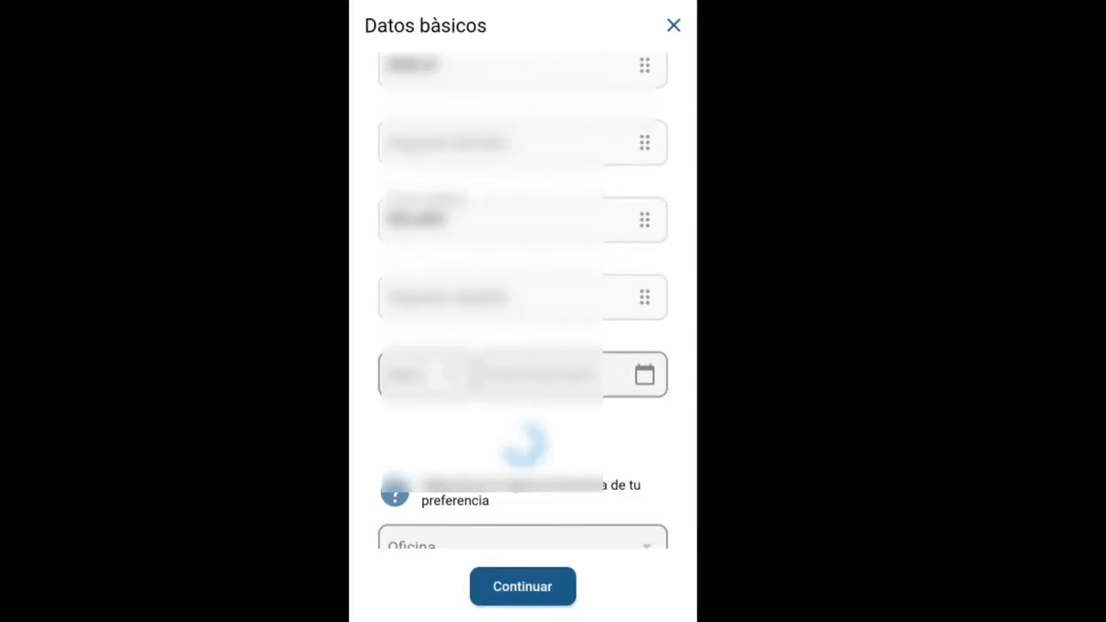
{"action": "scroll", "coordinate": [660, 308], "scroll_direction": "down", "scroll_amount": 3}
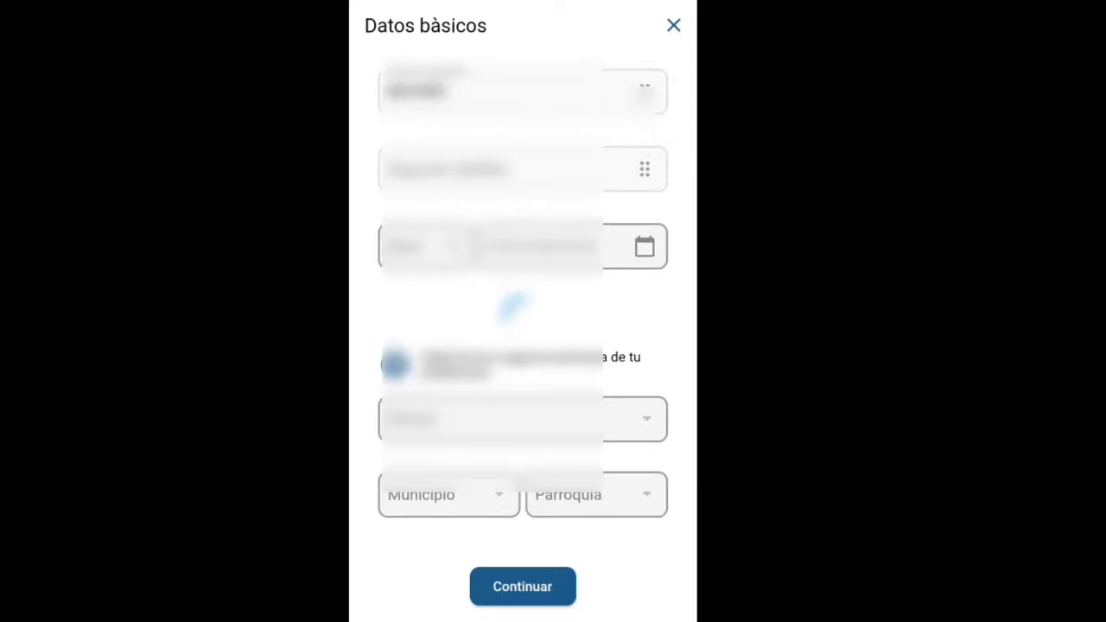
{"action": "left_click", "coordinate": [424, 246]}
{"action": "left_click", "coordinate": [407, 288]}
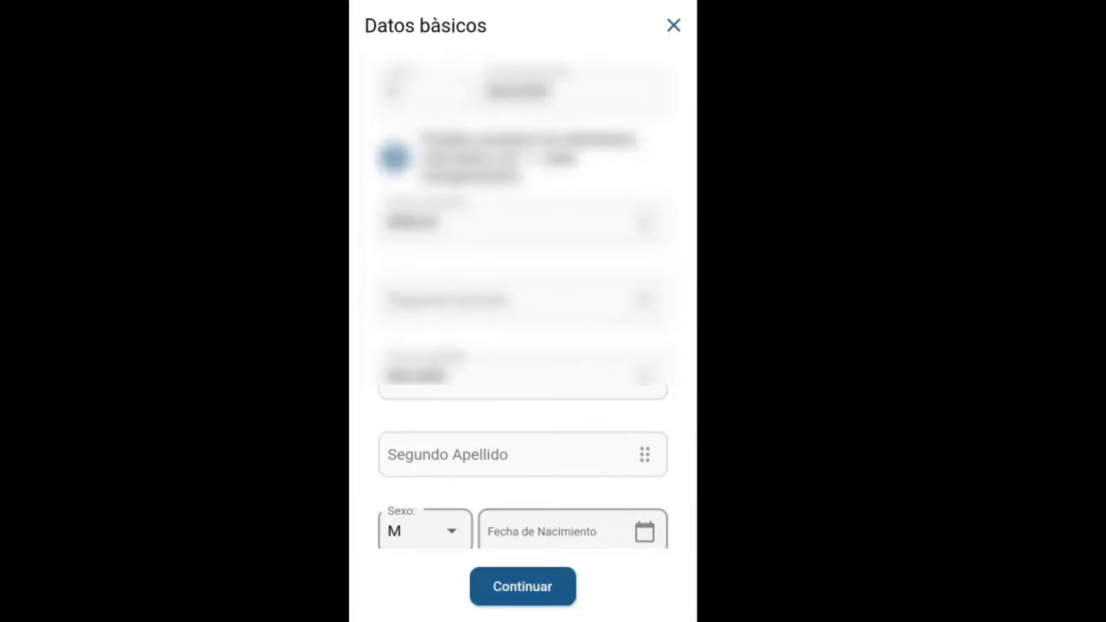
{"action": "left_click", "coordinate": [572, 532]}
{"action": "scroll", "coordinate": [609, 475], "scroll_direction": "up", "scroll_amount": 3}
{"action": "scroll", "coordinate": [608, 475], "scroll_direction": "up", "scroll_amount": 5}
Step: Roll the birth-date year wheel back to 1960
{"action": "scroll", "coordinate": [609, 475], "scroll_direction": "up", "scroll_amount": 10}
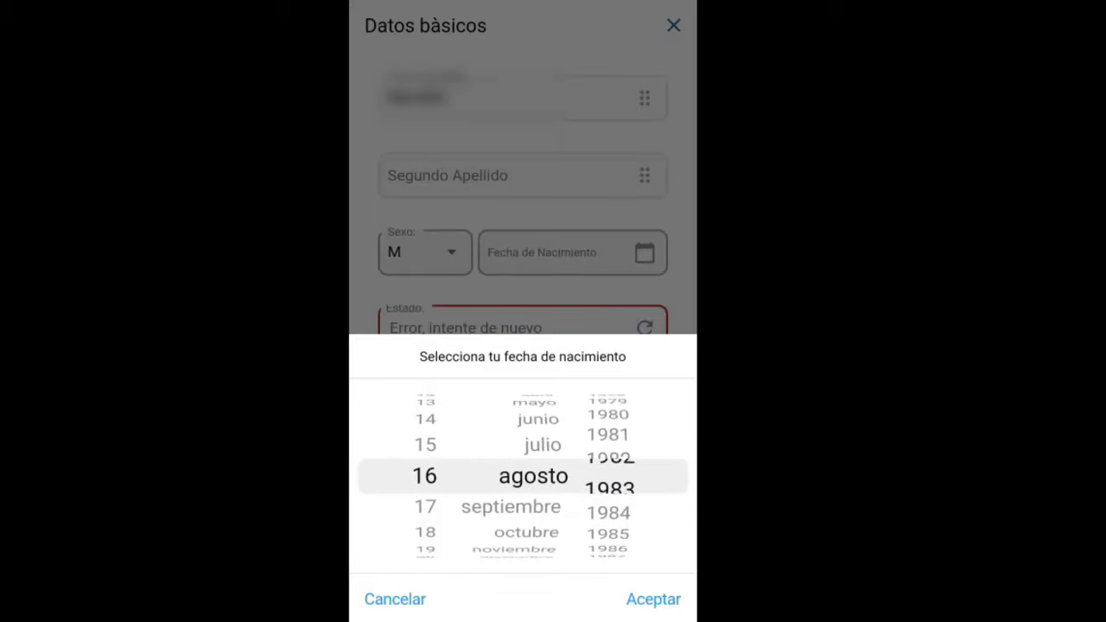
{"action": "scroll", "coordinate": [608, 475], "scroll_direction": "up", "scroll_amount": 4}
{"action": "scroll", "coordinate": [608, 475], "scroll_direction": "up", "scroll_amount": 5}
{"action": "scroll", "coordinate": [622, 448], "scroll_direction": "down", "scroll_amount": 2}
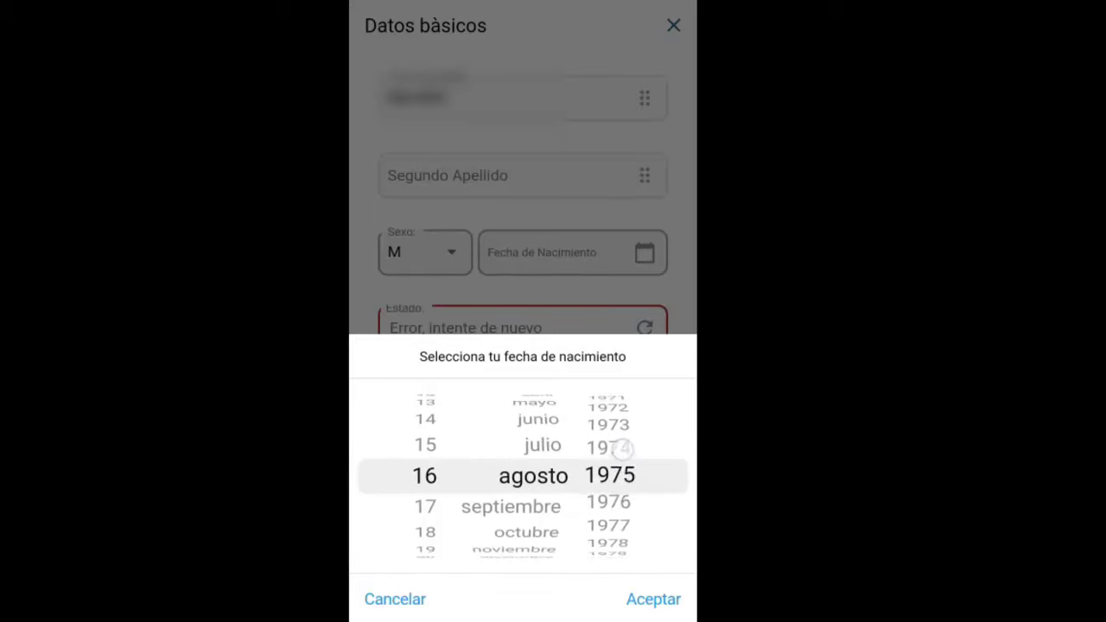
{"action": "scroll", "coordinate": [608, 475], "scroll_direction": "up", "scroll_amount": 3}
{"action": "scroll", "coordinate": [608, 475], "scroll_direction": "up", "scroll_amount": 4}
{"action": "scroll", "coordinate": [608, 476], "scroll_direction": "up", "scroll_amount": 2}
{"action": "scroll", "coordinate": [608, 476], "scroll_direction": "up", "scroll_amount": 4}
{"action": "scroll", "coordinate": [620, 441], "scroll_direction": "up", "scroll_amount": 2}
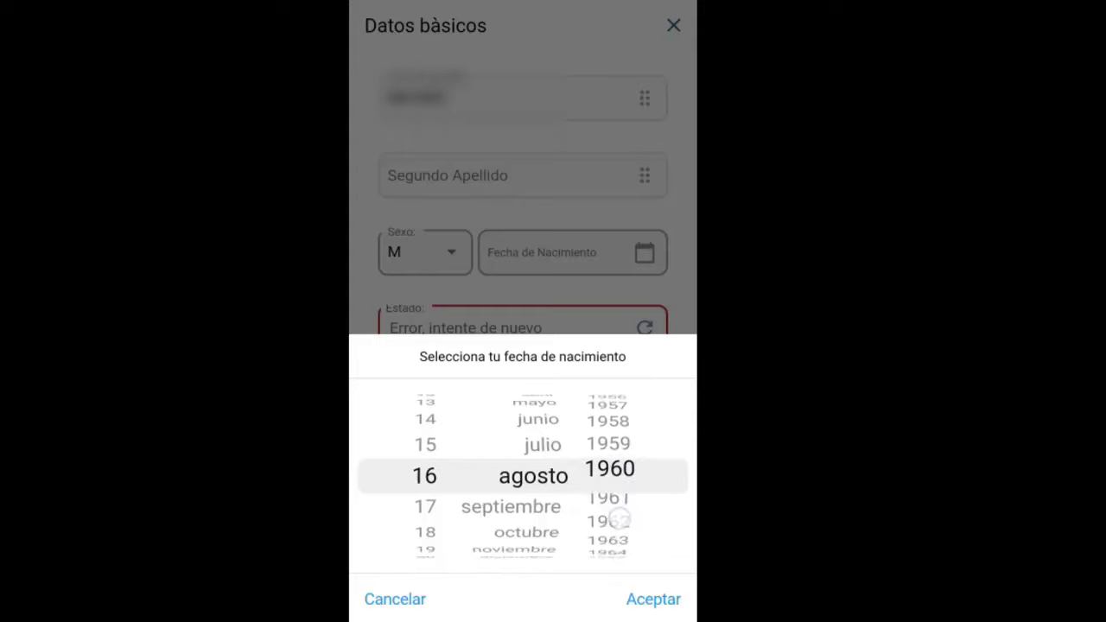
Step: Set the month to octubre and the day to 6, then confirm 1960-10-06
{"action": "left_click_drag", "start_coordinate": [539, 475], "coordinate": [543, 390]}
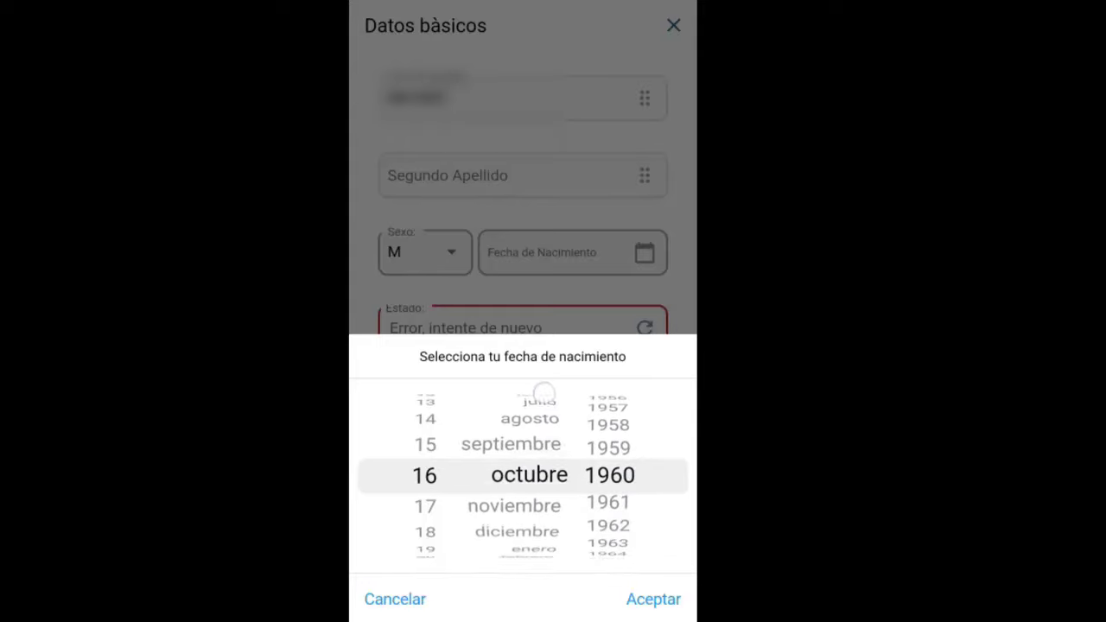
{"action": "left_click_drag", "start_coordinate": [425, 475], "coordinate": [427, 558]}
{"action": "left_click_drag", "start_coordinate": [425, 432], "coordinate": [427, 484]}
{"action": "left_click_drag", "start_coordinate": [440, 415], "coordinate": [432, 519]}
{"action": "left_click_drag", "start_coordinate": [430, 435], "coordinate": [429, 466]}
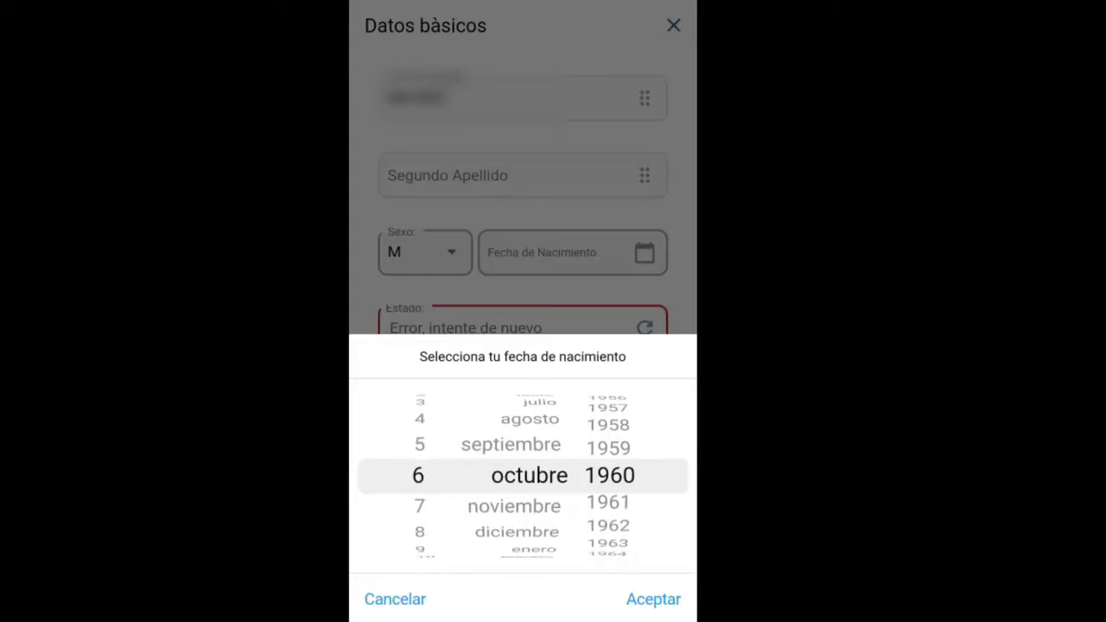
{"action": "left_click", "coordinate": [645, 612]}
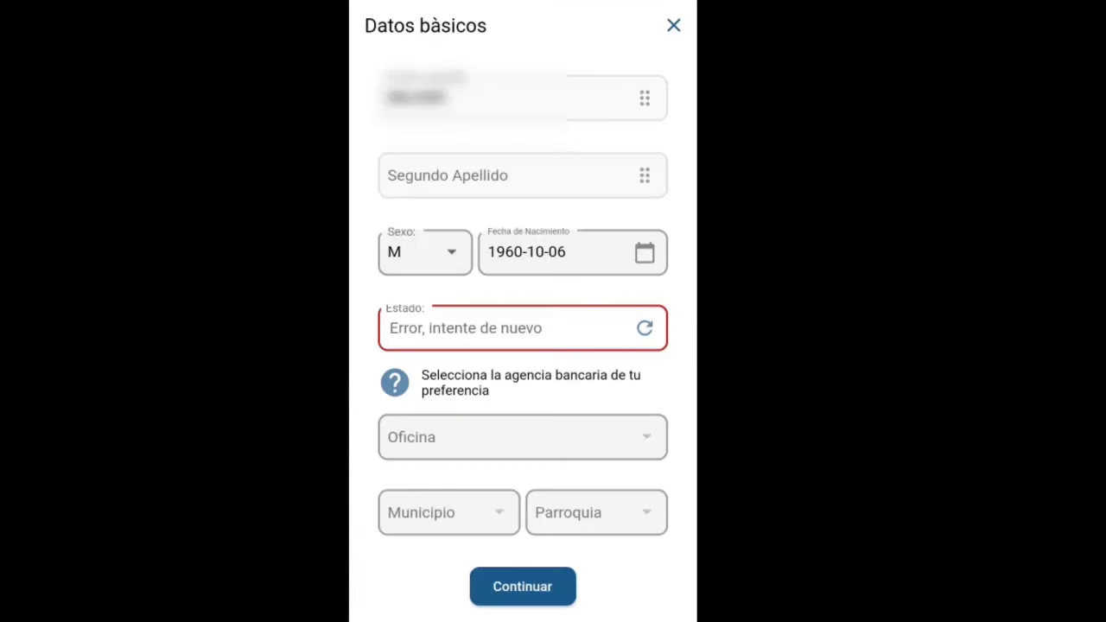
Step: Reload the Estado list after its error and choose ARAGUA
{"action": "left_click", "coordinate": [452, 321]}
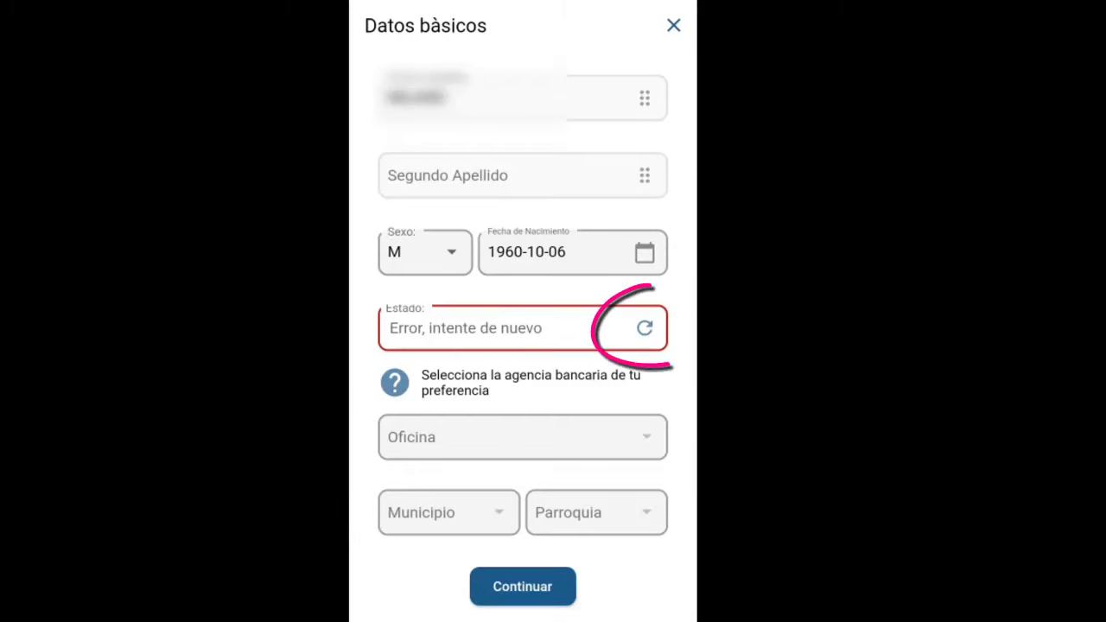
{"action": "left_click", "coordinate": [481, 324]}
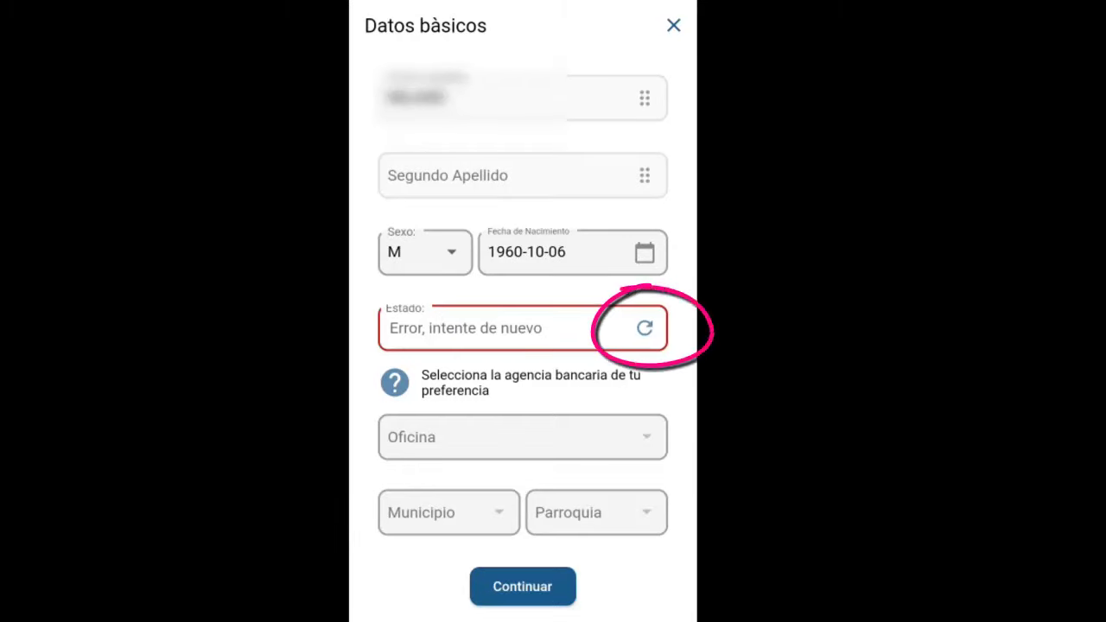
{"action": "left_click", "coordinate": [645, 328]}
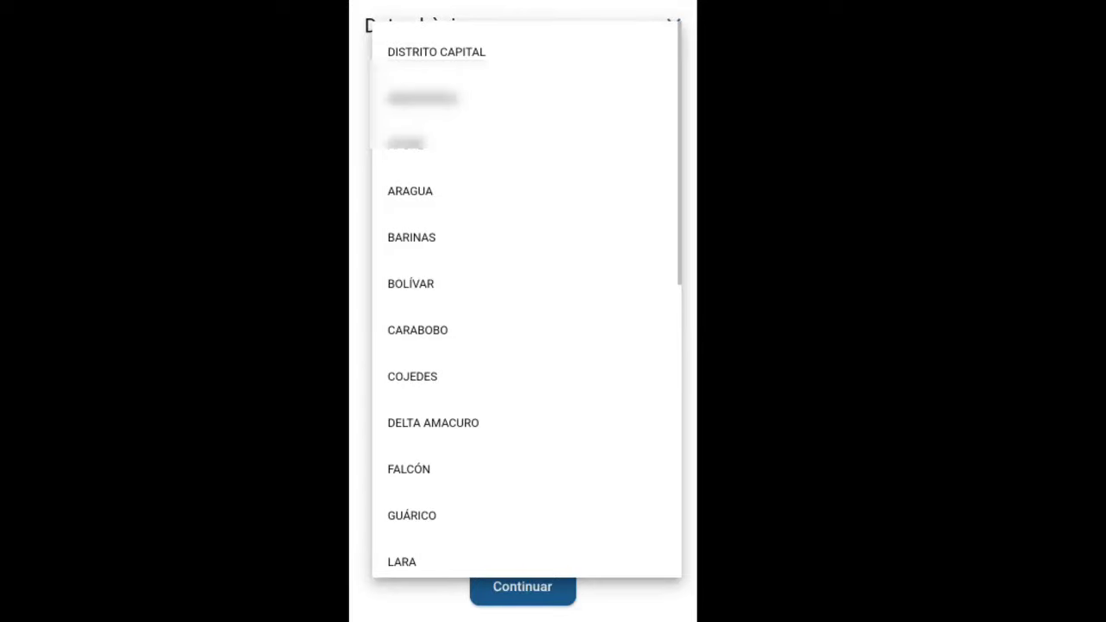
{"action": "left_click", "coordinate": [422, 198]}
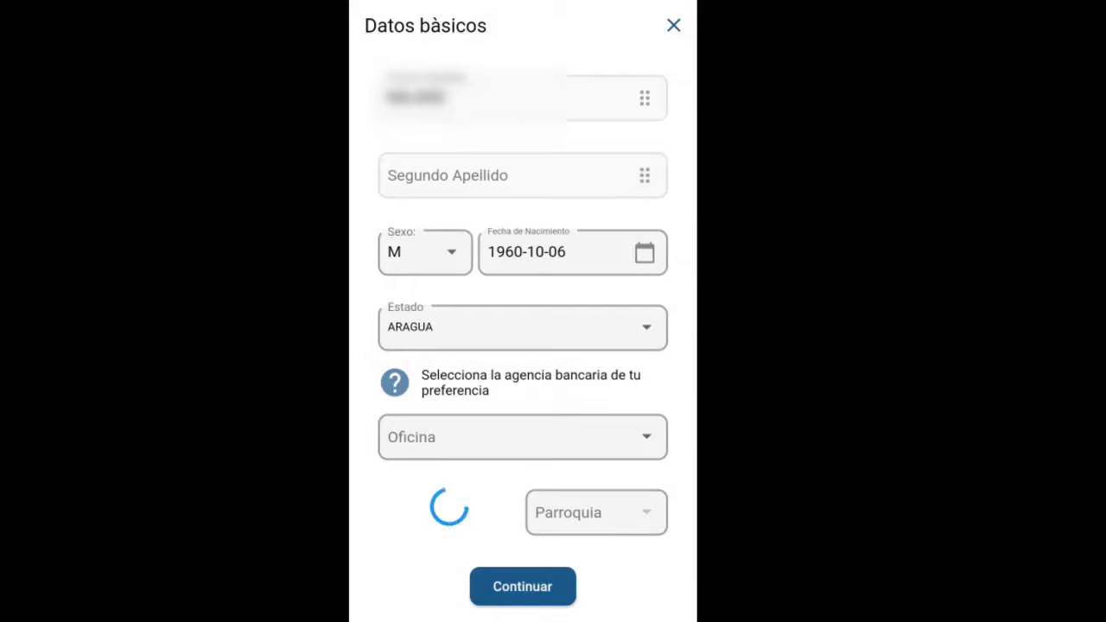
{"action": "left_click_drag", "start_coordinate": [683, 365], "coordinate": [671, 199]}
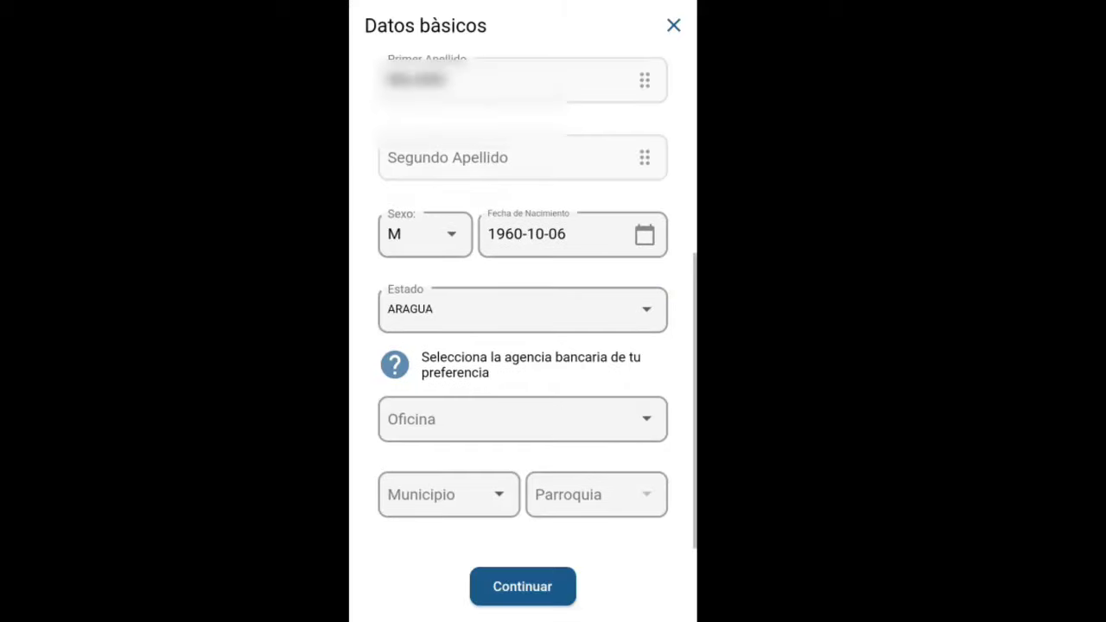
Step: Choose the Cagua calle Sucre branch in Oficina
{"action": "left_click", "coordinate": [643, 412]}
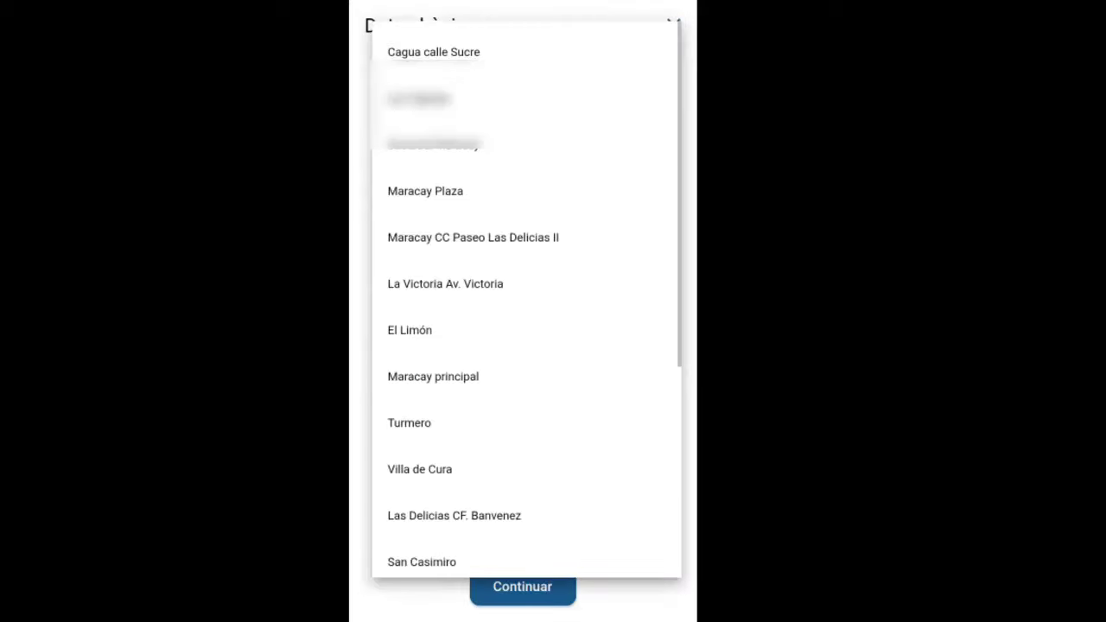
{"action": "left_click", "coordinate": [508, 437]}
{"action": "left_click_drag", "start_coordinate": [509, 437], "coordinate": [526, 78]}
{"action": "left_click_drag", "start_coordinate": [525, 147], "coordinate": [527, 405]}
{"action": "left_click", "coordinate": [475, 49]}
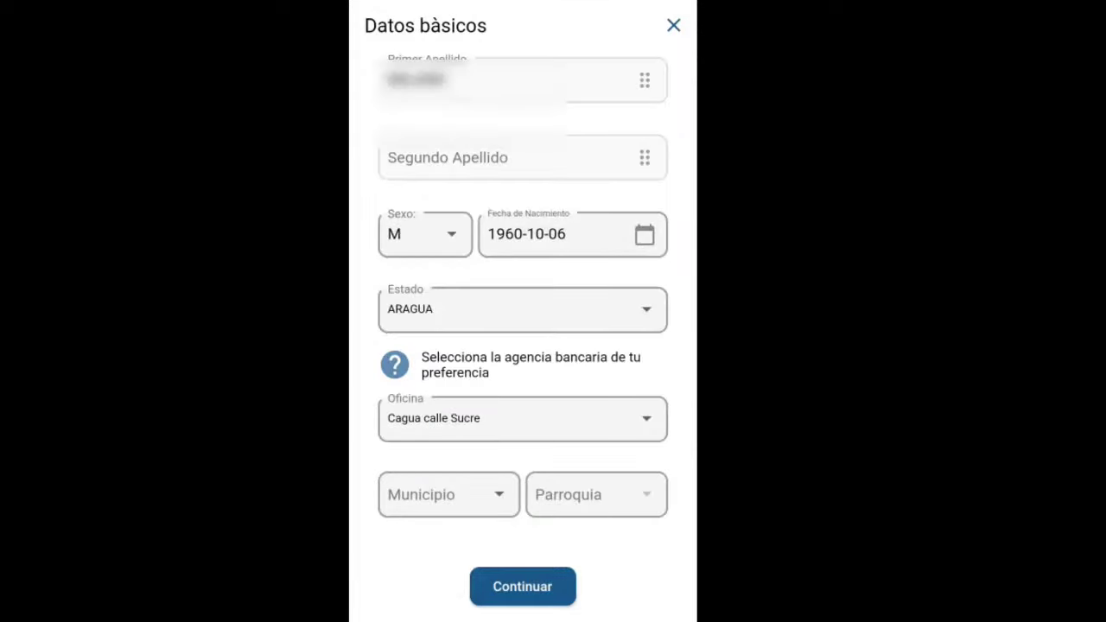
Step: Choose SUCRE in the Municipio list
{"action": "left_click", "coordinate": [500, 494]}
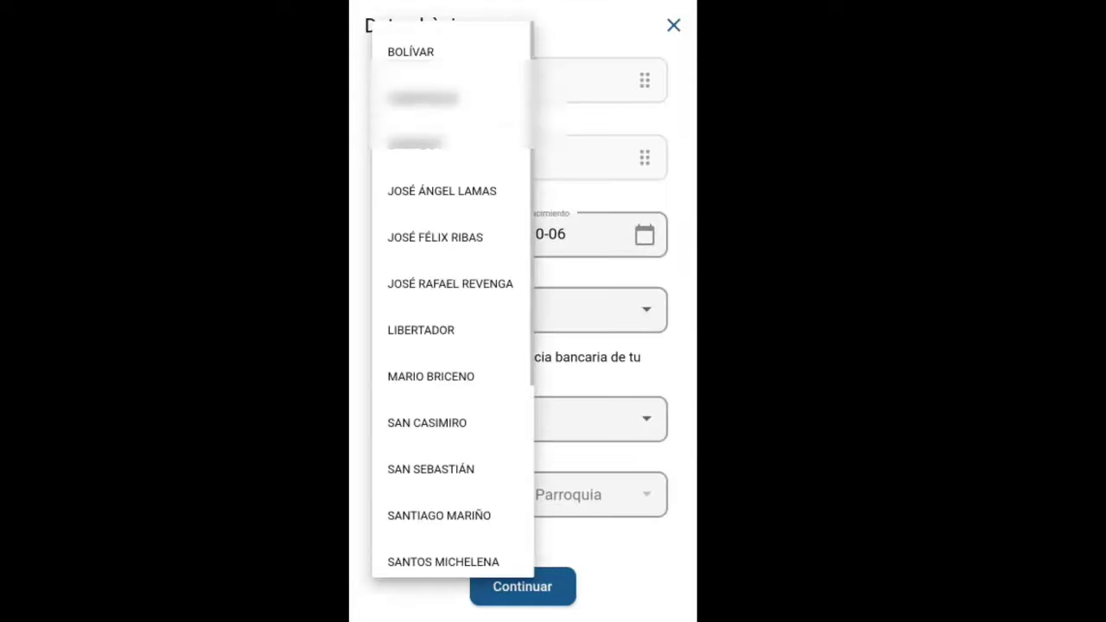
{"action": "left_click", "coordinate": [463, 518]}
{"action": "left_click_drag", "start_coordinate": [463, 518], "coordinate": [496, 236]}
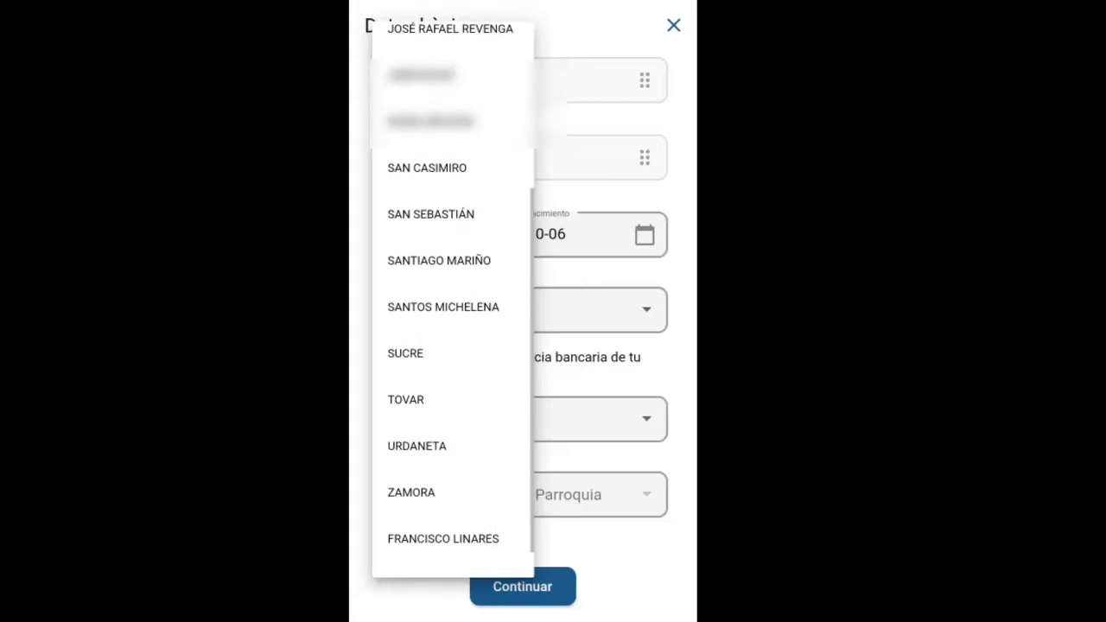
{"action": "left_click", "coordinate": [423, 359]}
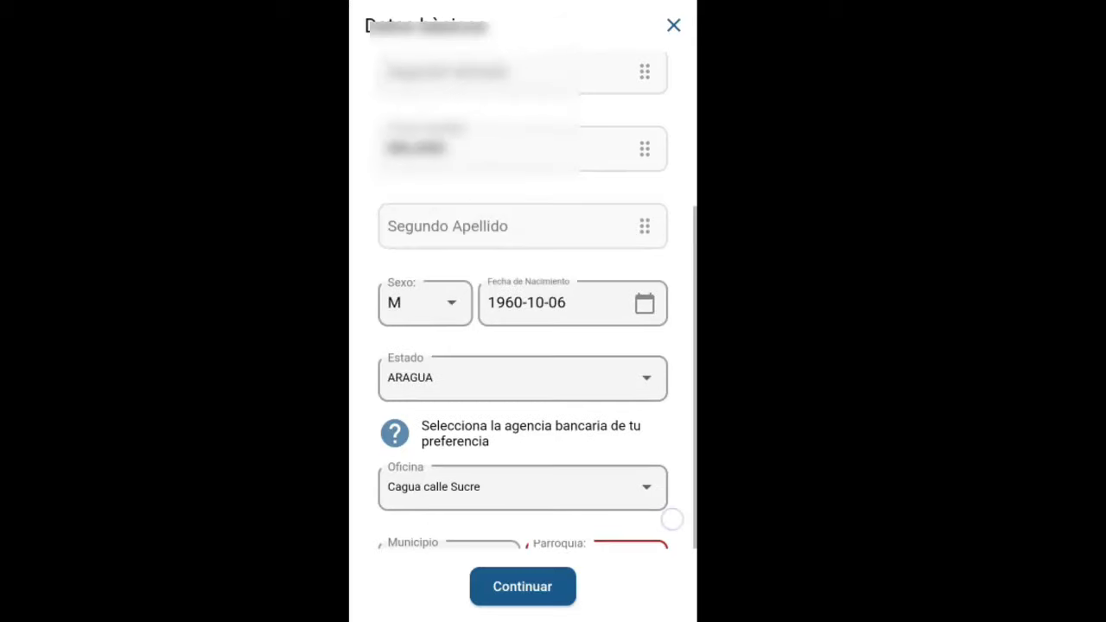
Step: Retry loading the Parroquia options and choose CAPITAL SUCRE
{"action": "left_click_drag", "start_coordinate": [671, 474], "coordinate": [689, 462]}
{"action": "left_click", "coordinate": [645, 494]}
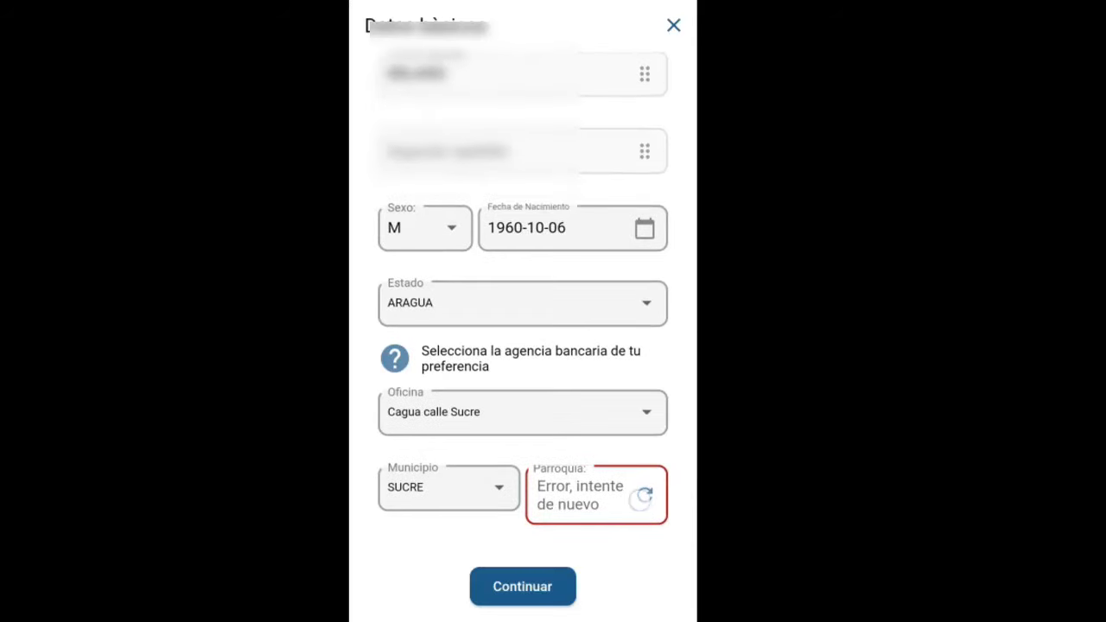
{"action": "left_click", "coordinate": [645, 494]}
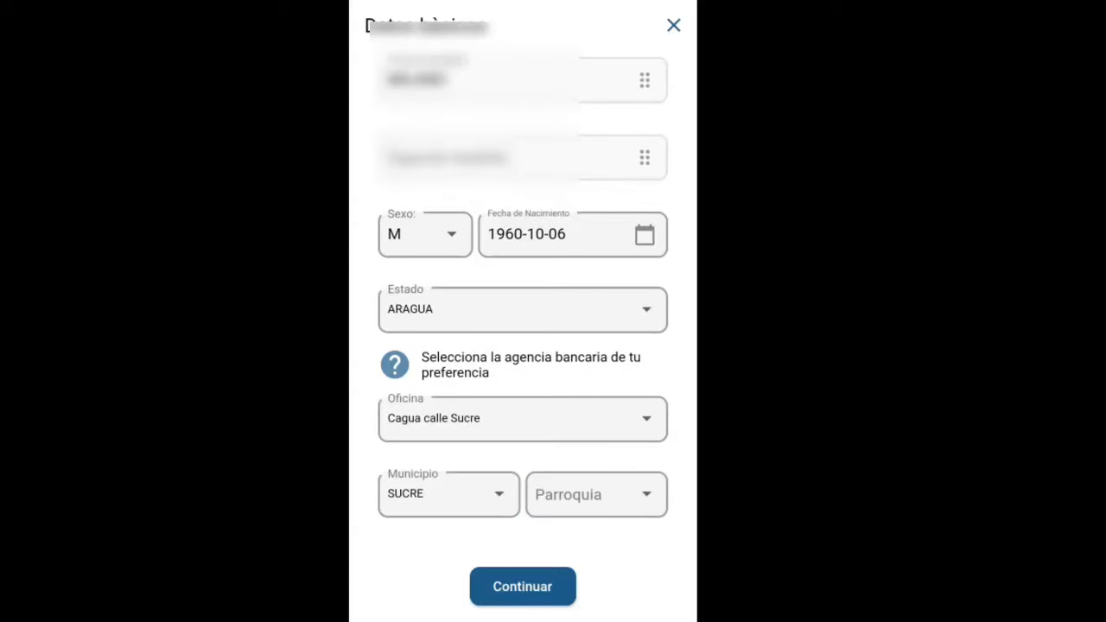
{"action": "left_click", "coordinate": [644, 494]}
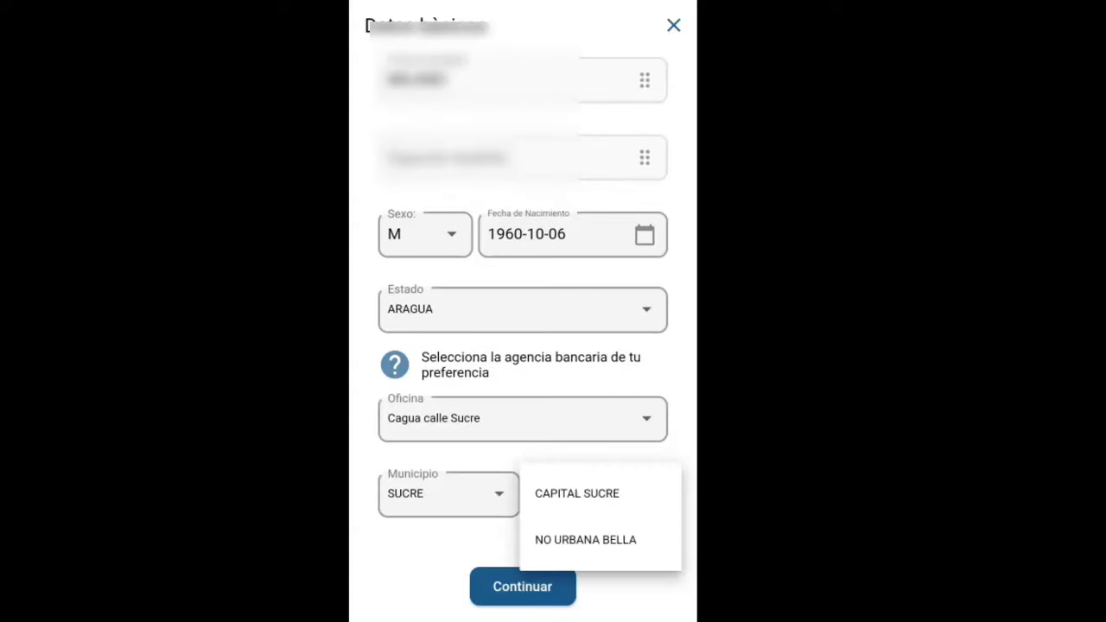
{"action": "left_click", "coordinate": [604, 490]}
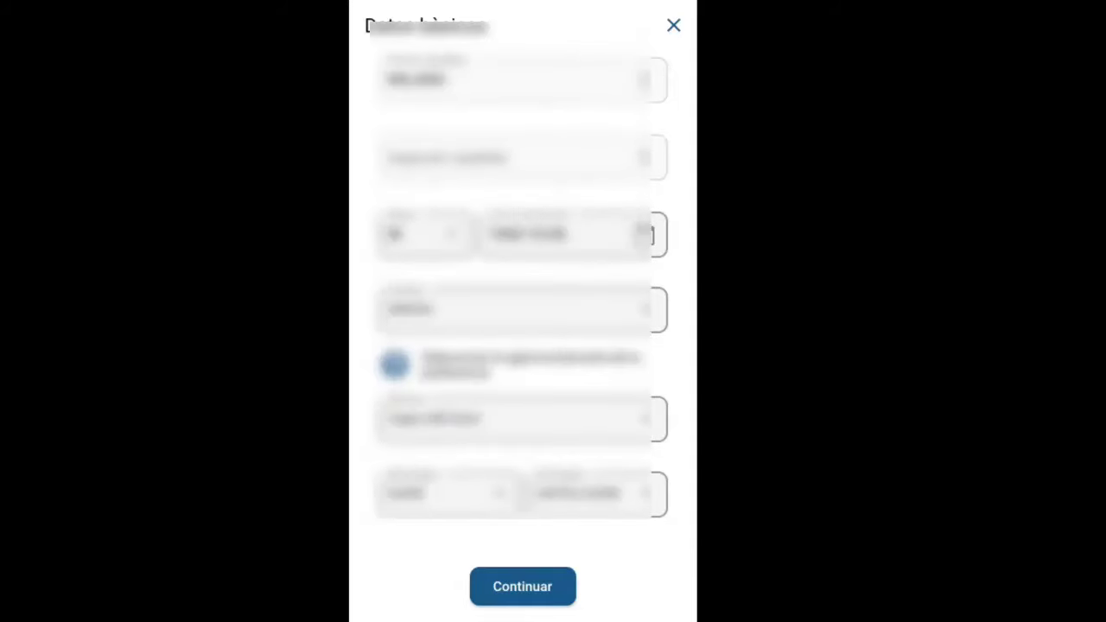
{"action": "left_click_drag", "start_coordinate": [684, 114], "coordinate": [669, 516]}
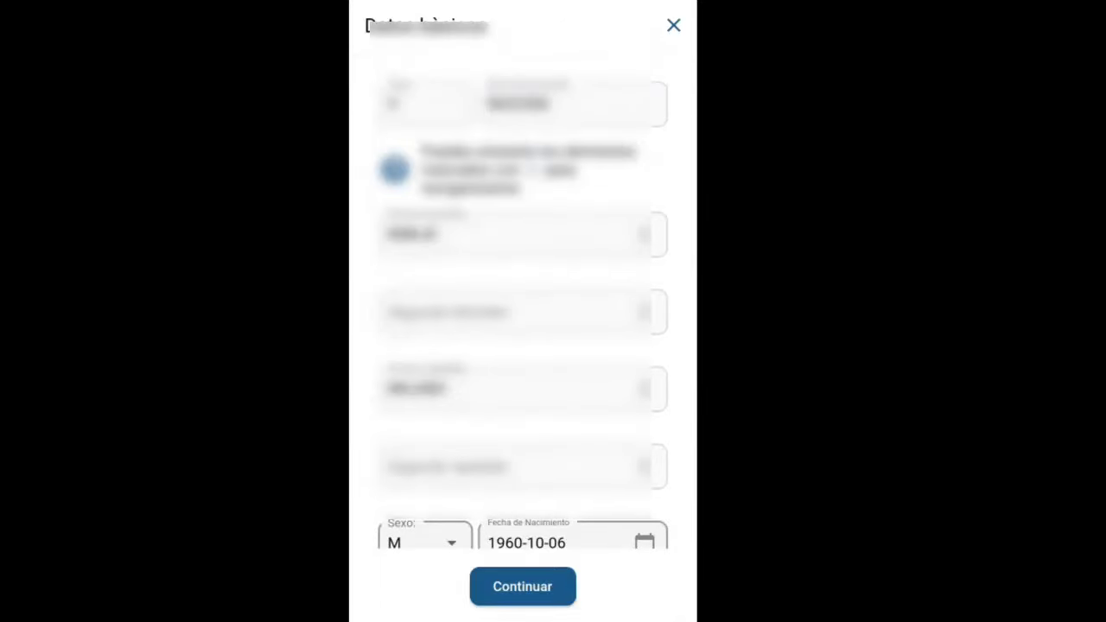
{"action": "mouse_move", "coordinate": [668, 350]}
{"action": "left_mouse_down"}
{"action": "mouse_move", "coordinate": [671, 304]}
{"action": "mouse_move", "coordinate": [667, 363]}
{"action": "left_mouse_up"}
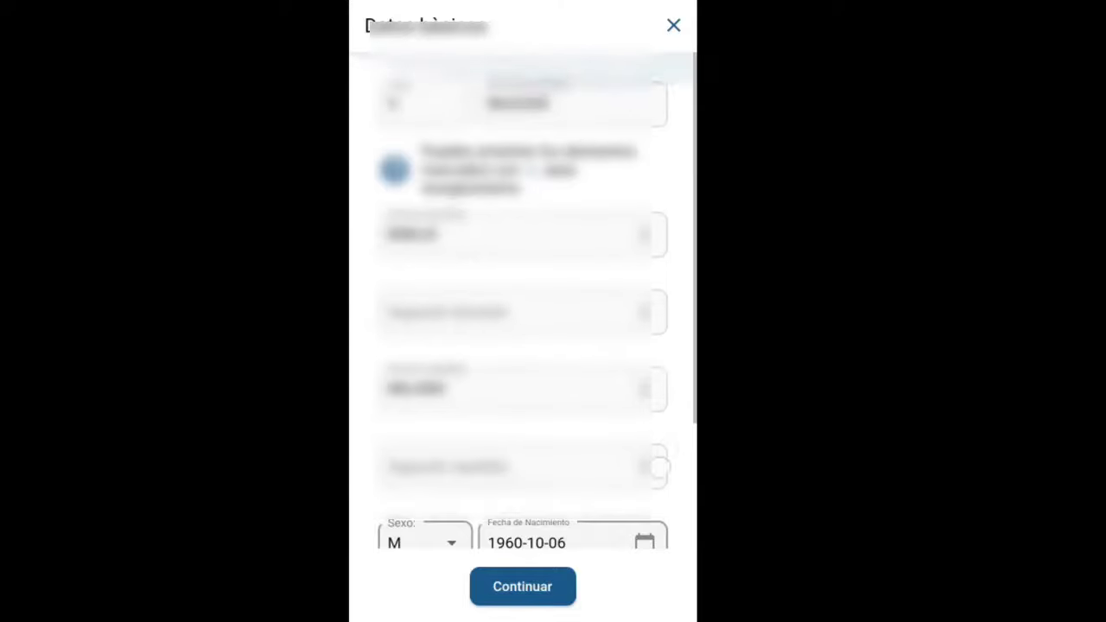
{"action": "left_click_drag", "start_coordinate": [654, 464], "coordinate": [675, 121]}
{"action": "left_click", "coordinate": [671, 370]}
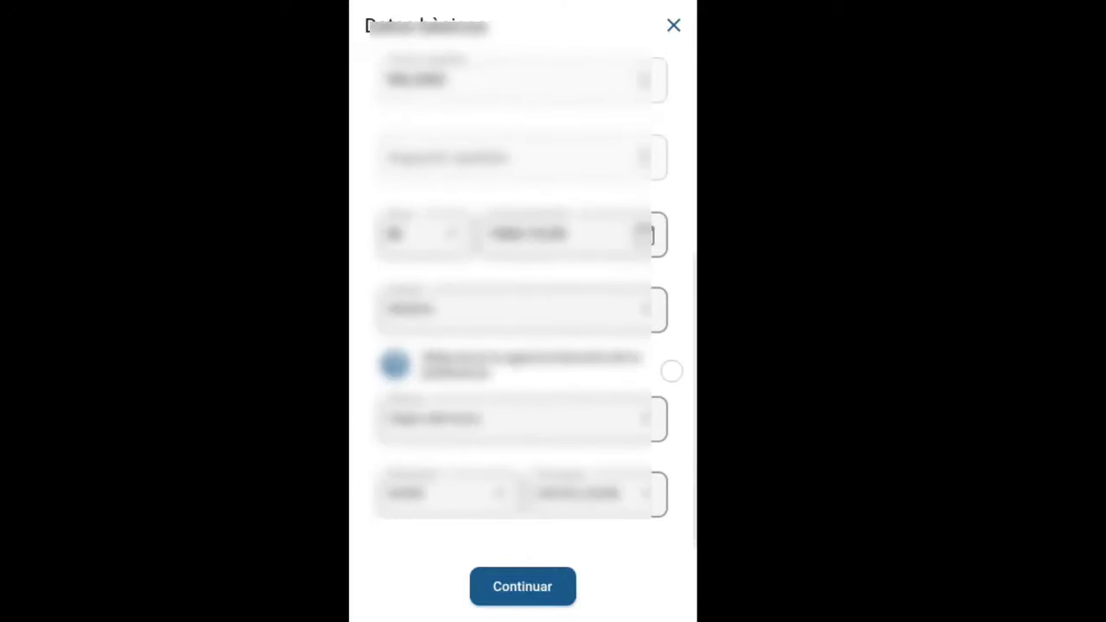
Step: Submit the Datos básicos and confirm the 'Por favor verifique sus datos' dialog, repeating three times
{"action": "left_click", "coordinate": [525, 588]}
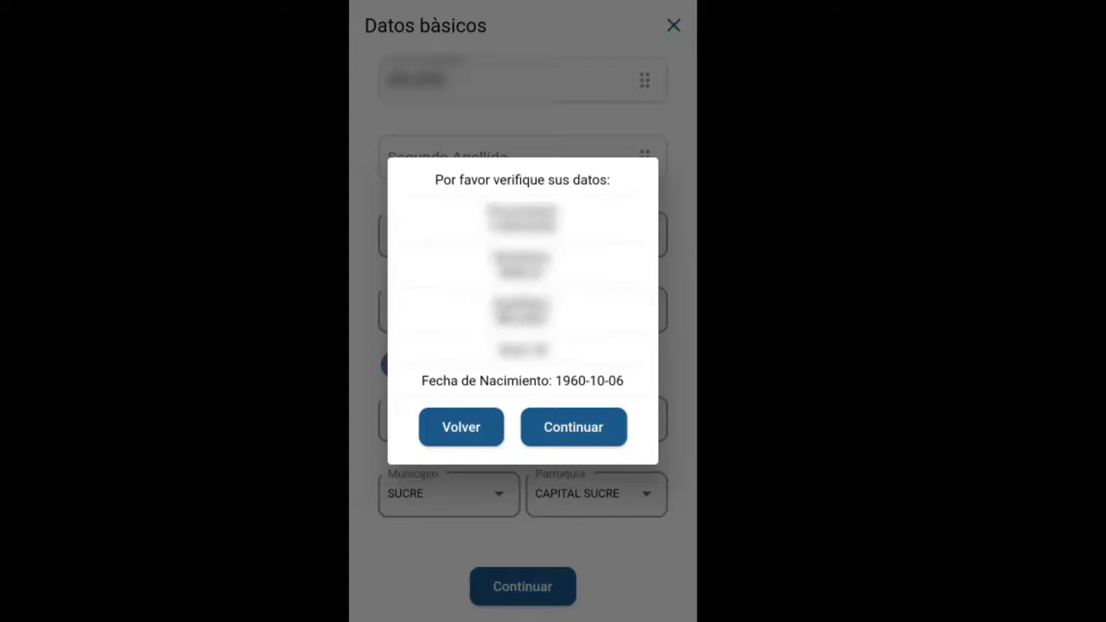
{"action": "left_click", "coordinate": [578, 423]}
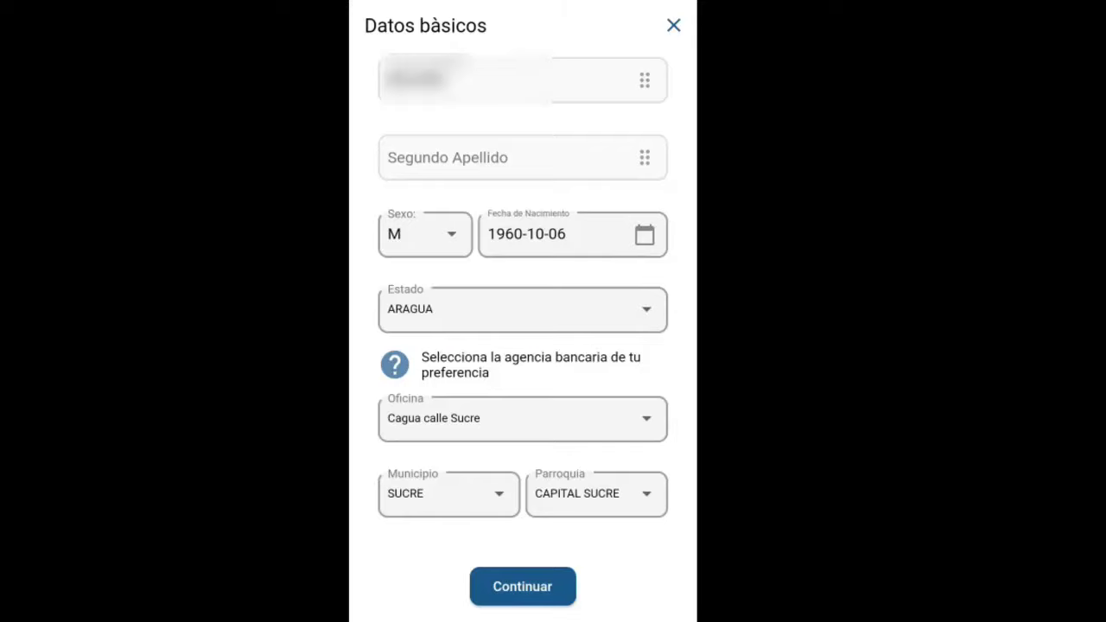
{"action": "left_click", "coordinate": [522, 586]}
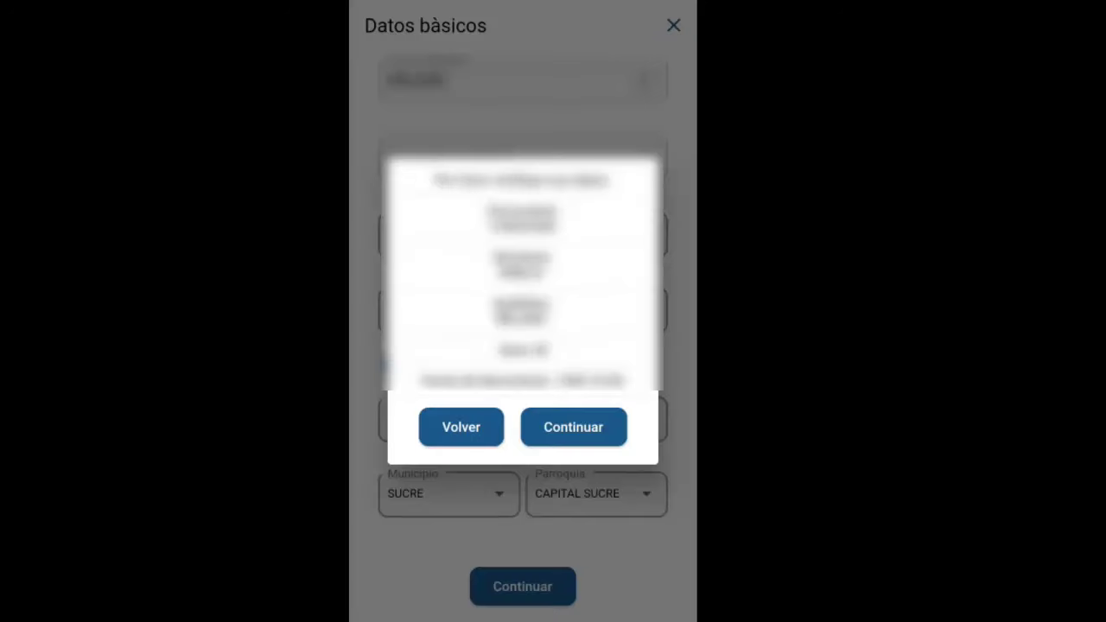
{"action": "left_click", "coordinate": [573, 424]}
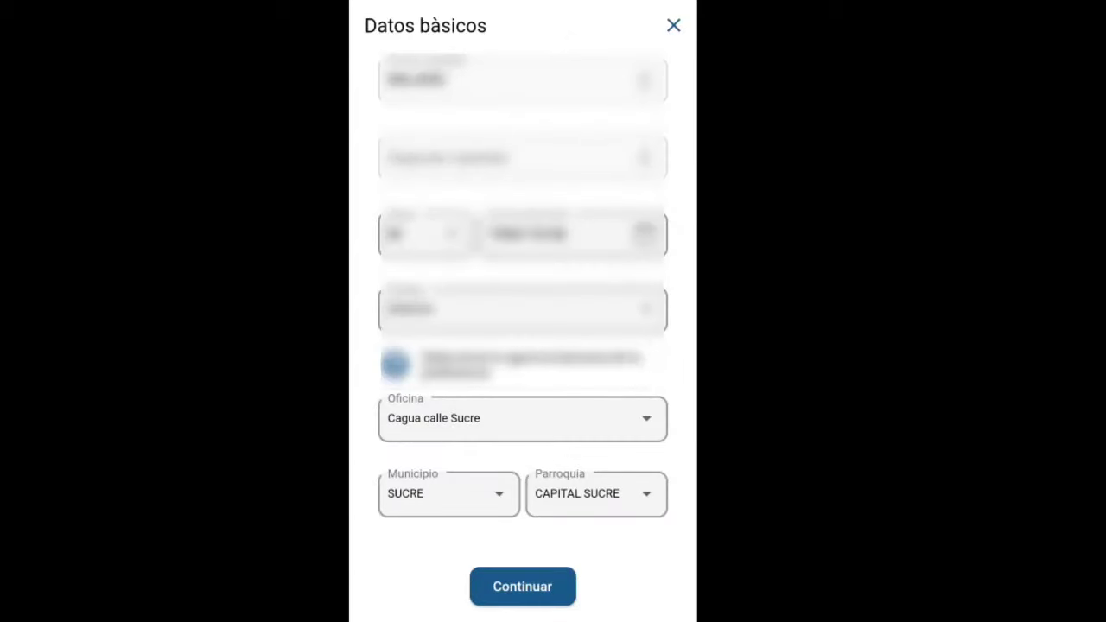
{"action": "left_click", "coordinate": [524, 585]}
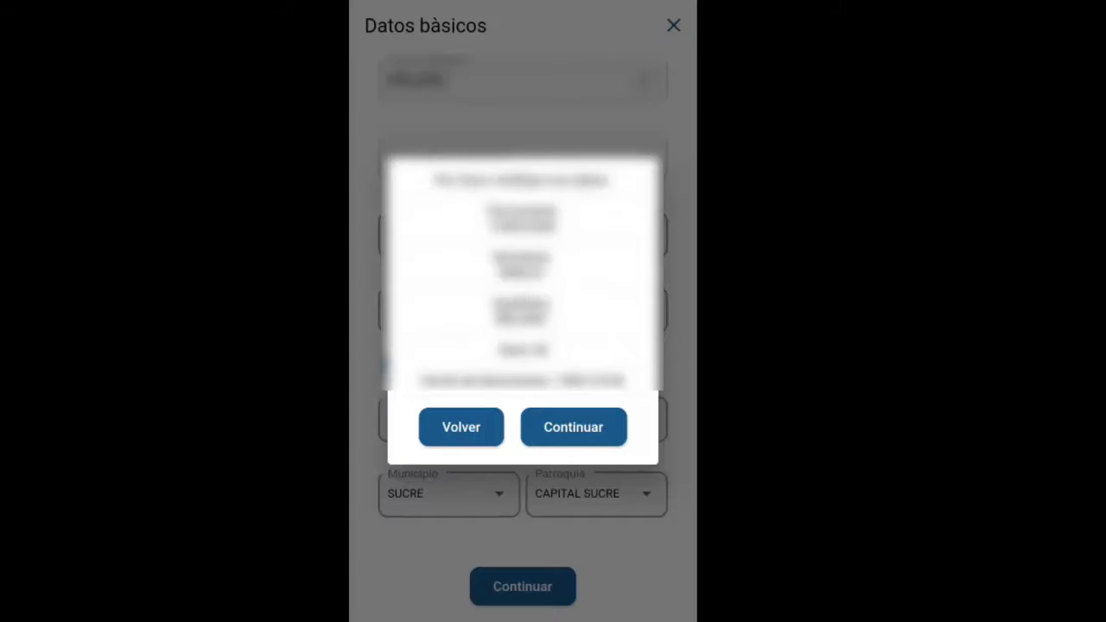
{"action": "left_click", "coordinate": [572, 423]}
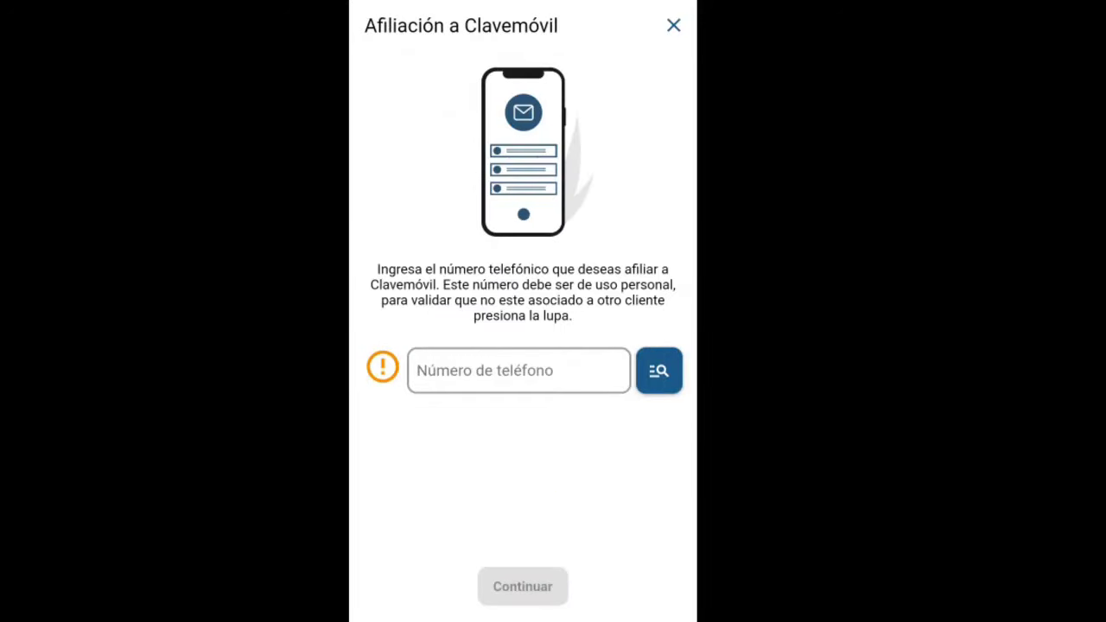
Step: Enter and validate the personal phone number, then verify the six-digit Clavemóvil code
{"action": "left_click", "coordinate": [518, 369]}
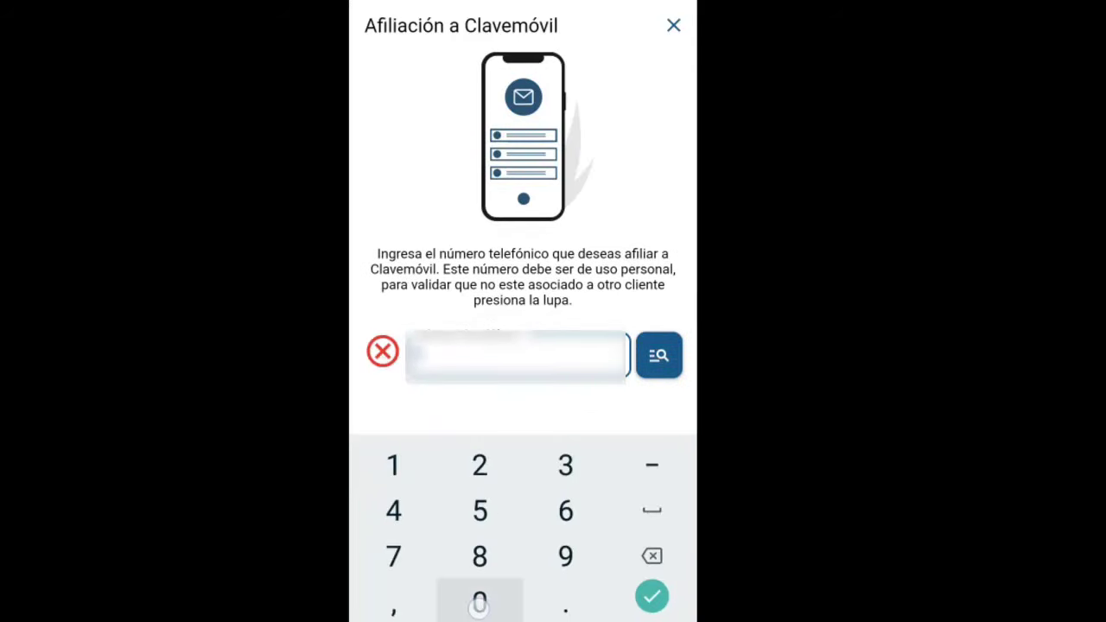
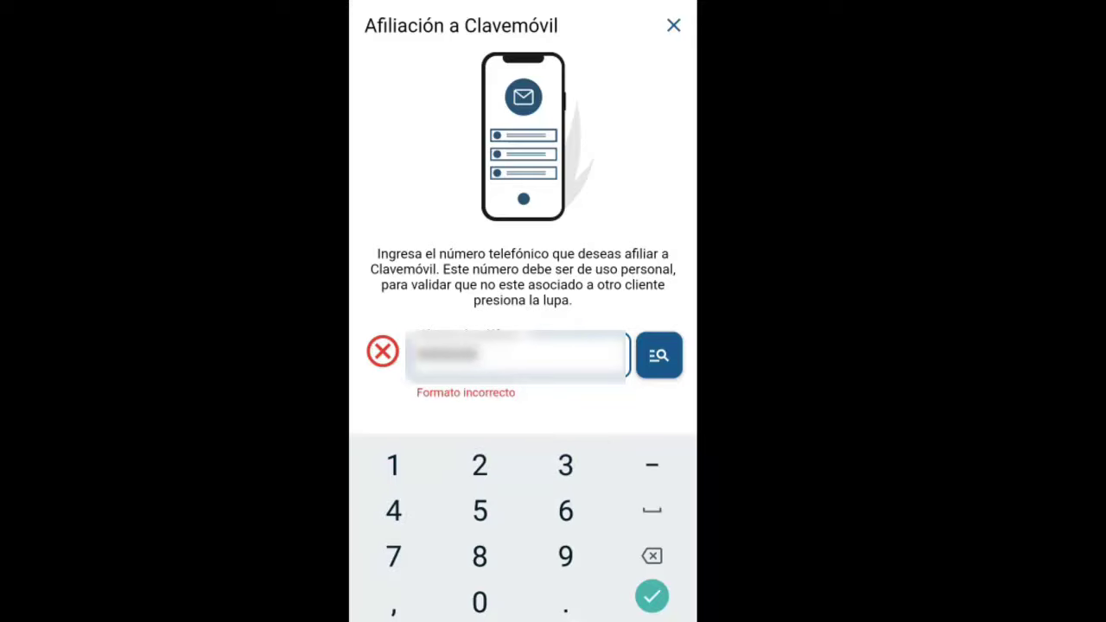
{"action": "left_click", "coordinate": [658, 354]}
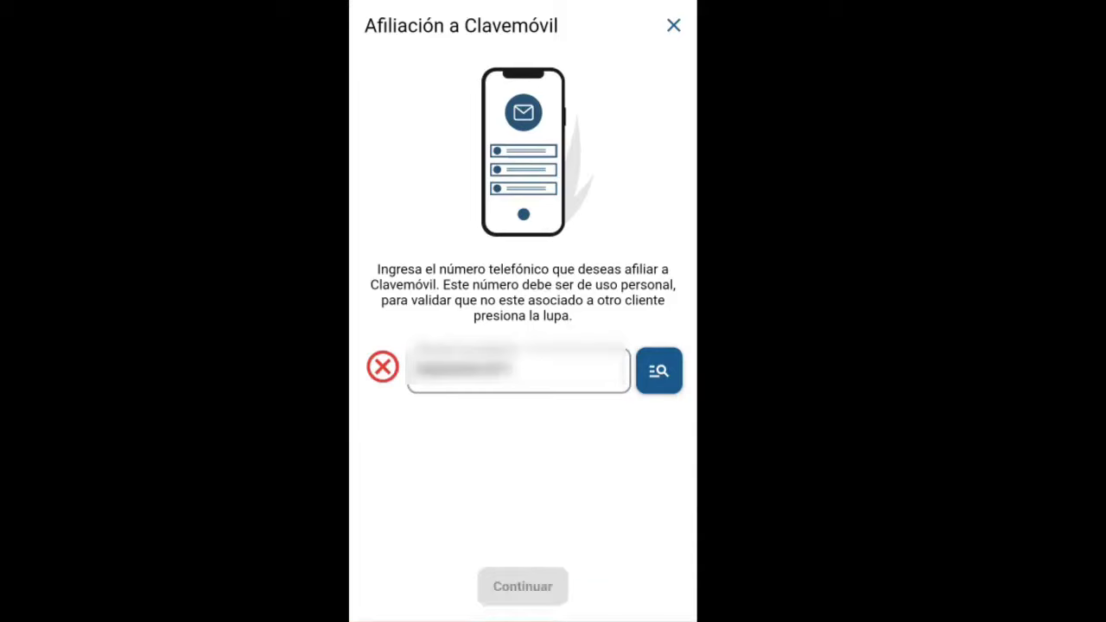
{"action": "left_click", "coordinate": [659, 371]}
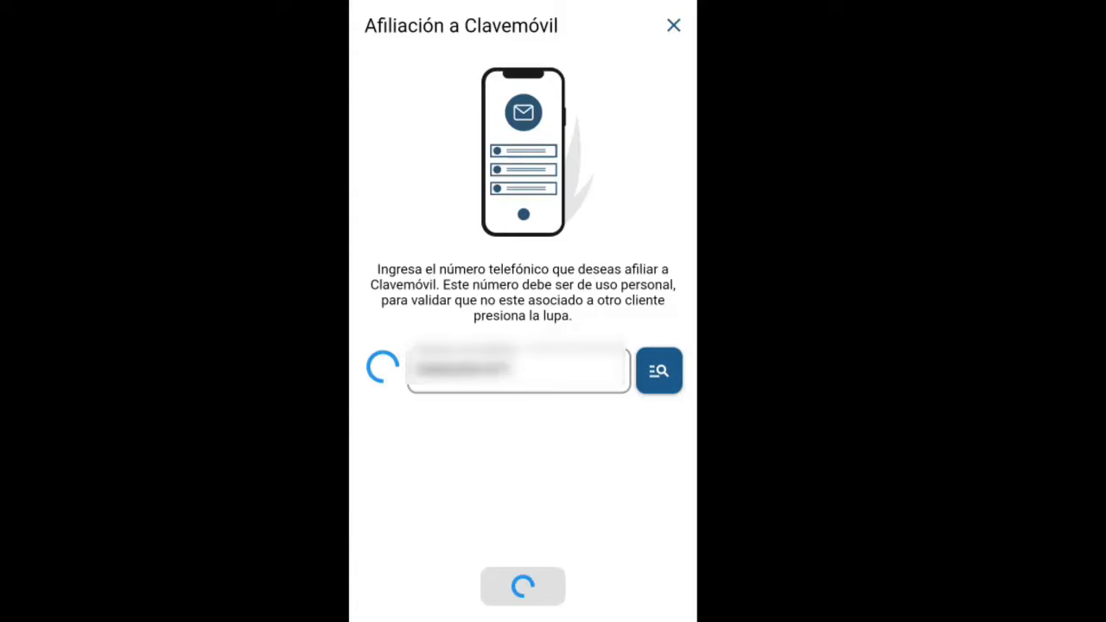
{"action": "left_click", "coordinate": [399, 465]}
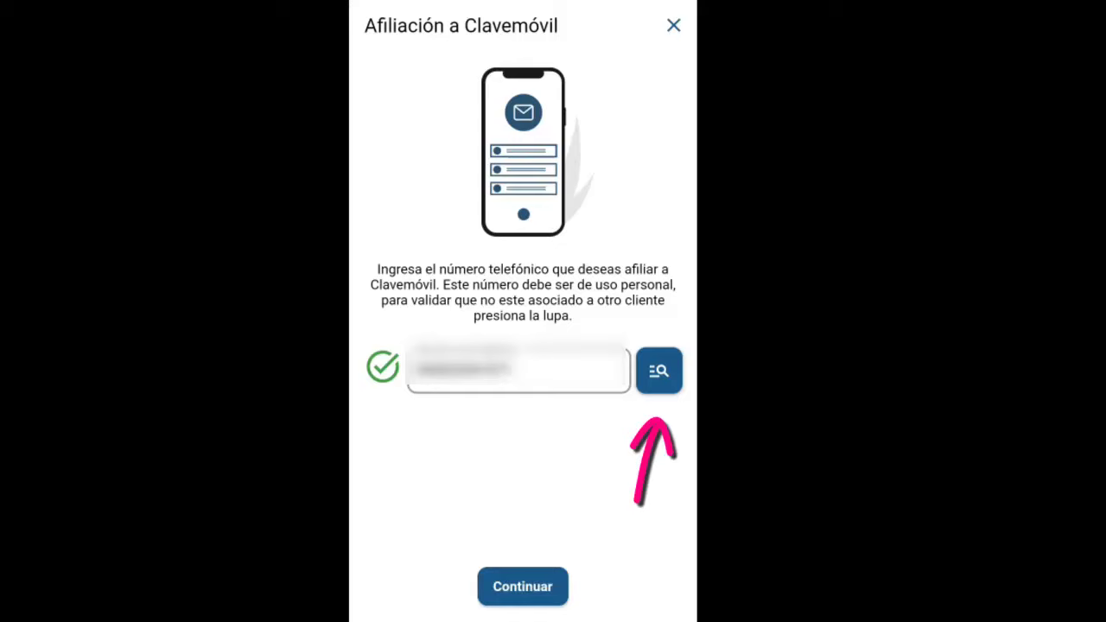
{"action": "left_click", "coordinate": [522, 586]}
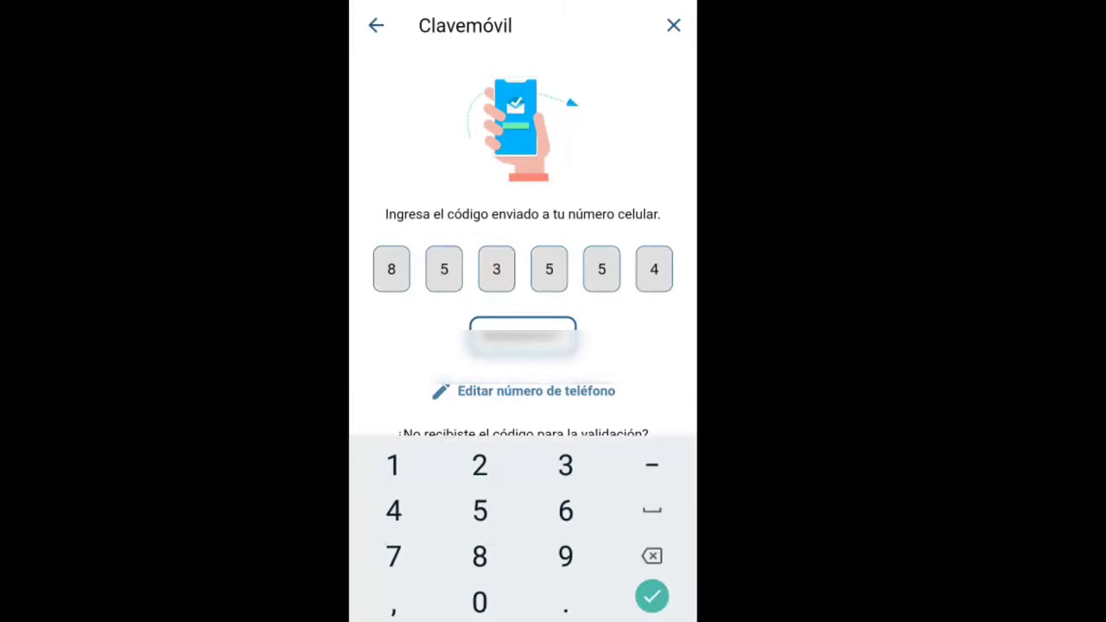
{"action": "left_click", "coordinate": [652, 596]}
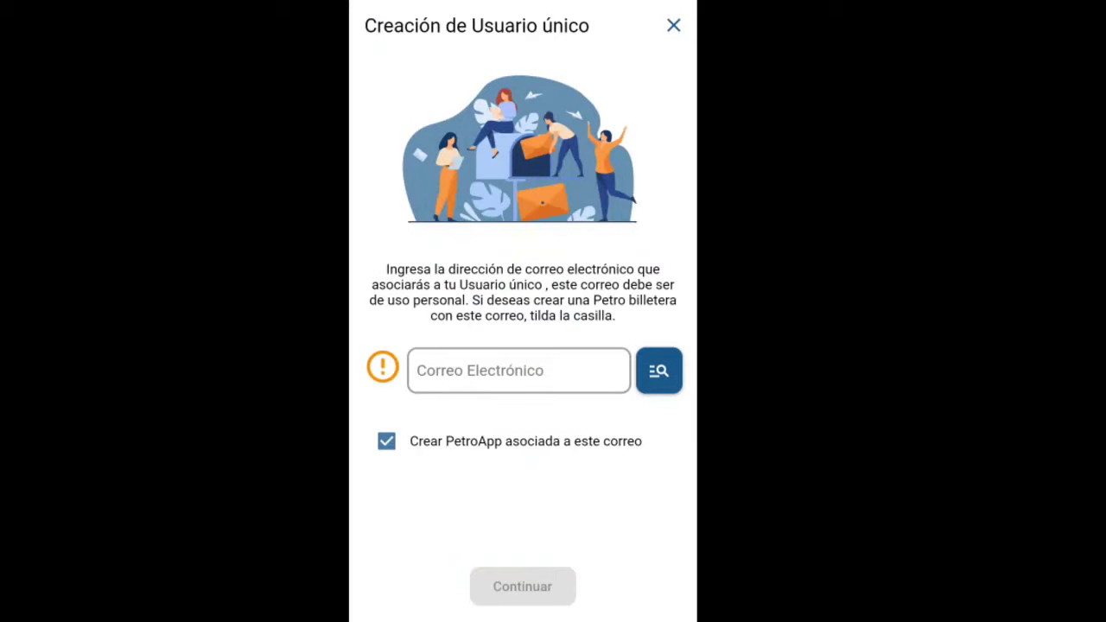
Step: Submit the e-mail address and verify it with the six-digit code received by e-mail
{"action": "key", "text": "Return"}
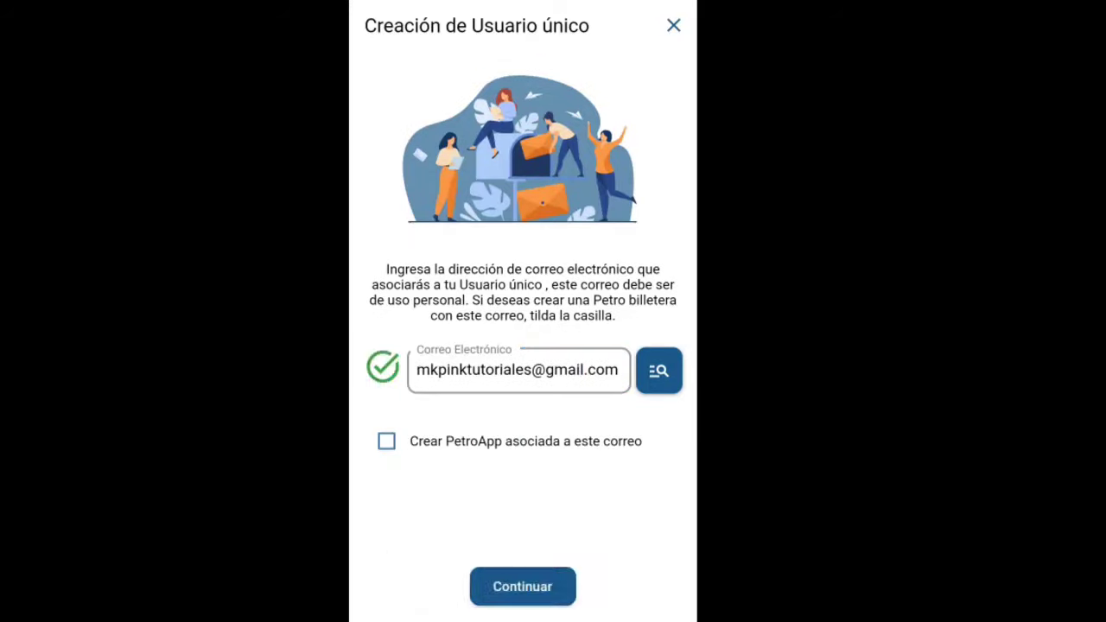
{"action": "left_click", "coordinate": [525, 587]}
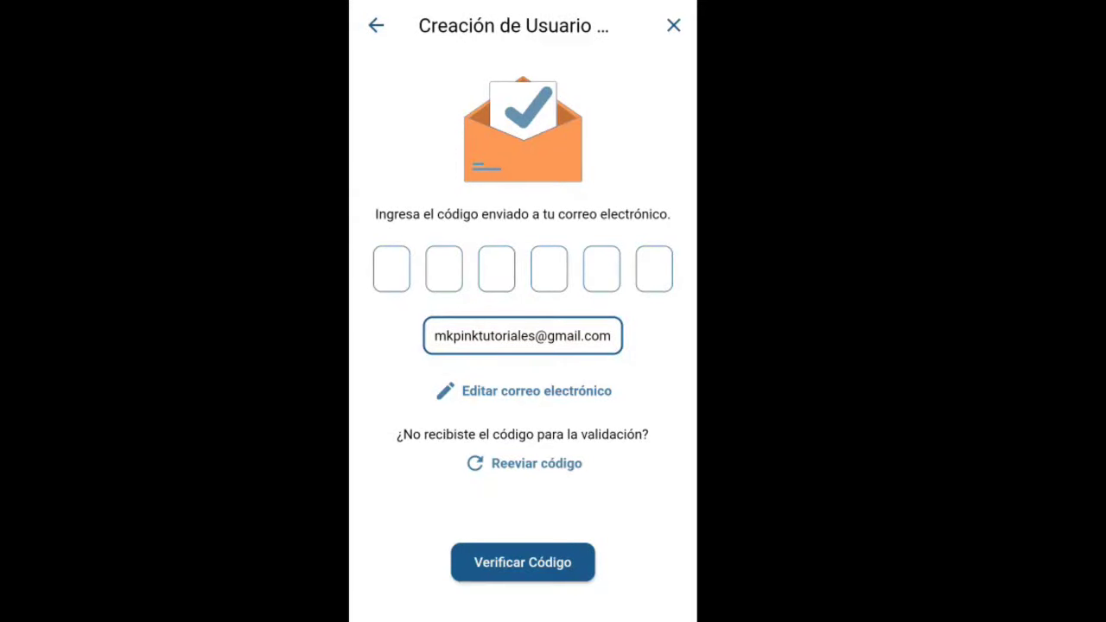
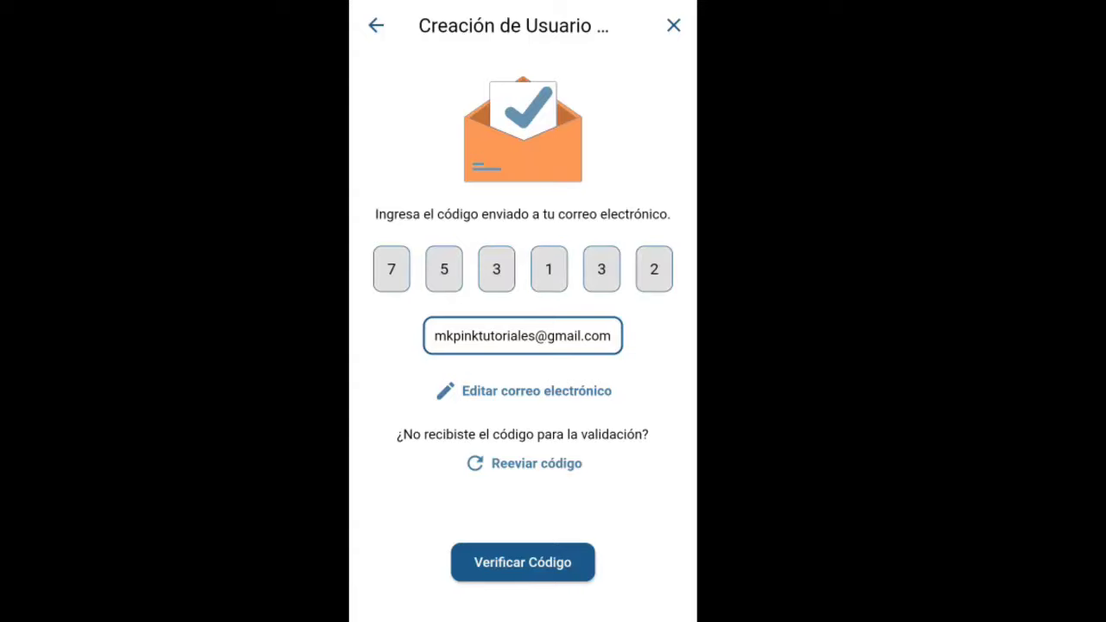
{"action": "left_click", "coordinate": [536, 559]}
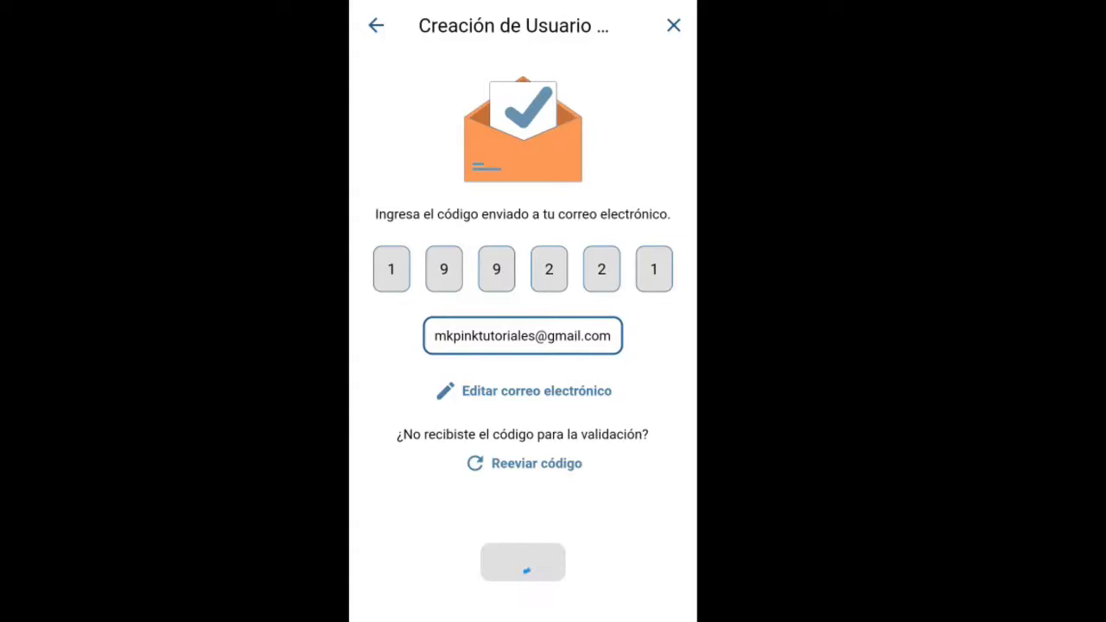
{"action": "left_click", "coordinate": [523, 561]}
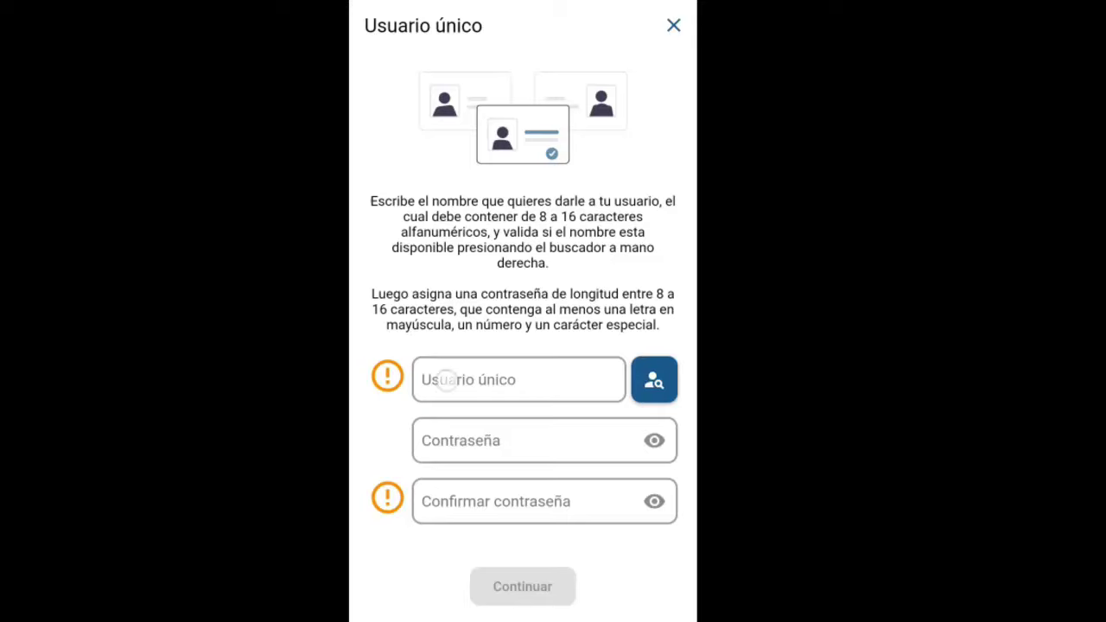
Step: Enter a unique username, set a password with a symbol, confirm it, and continue
{"action": "left_click", "coordinate": [443, 380]}
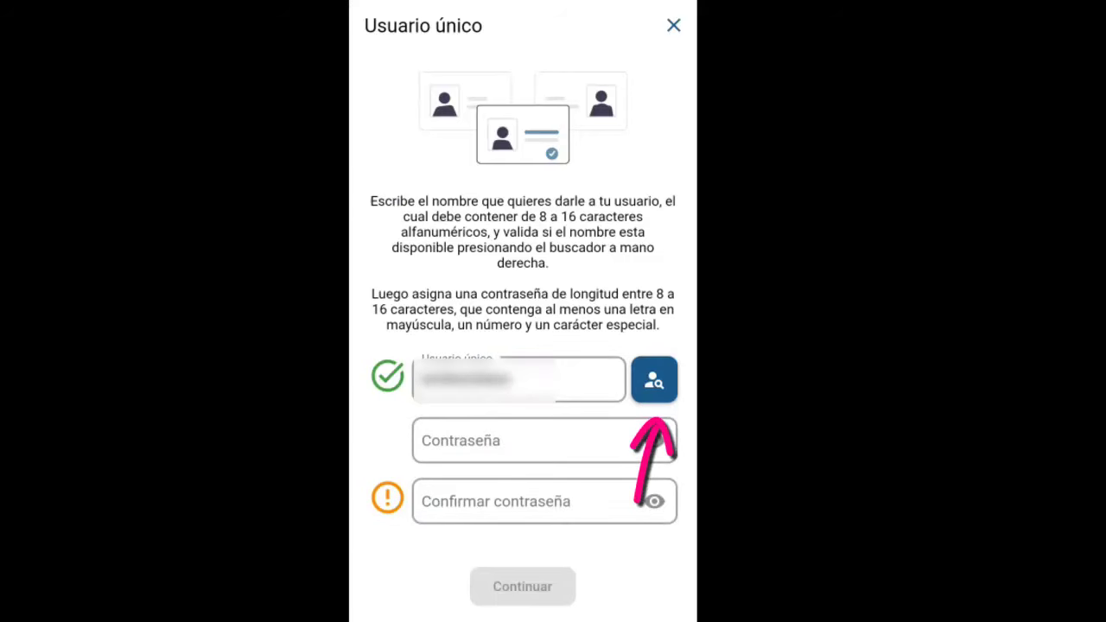
{"action": "left_click", "coordinate": [469, 440]}
{"action": "left_click", "coordinate": [376, 597]}
{"action": "type", "text": "/"}
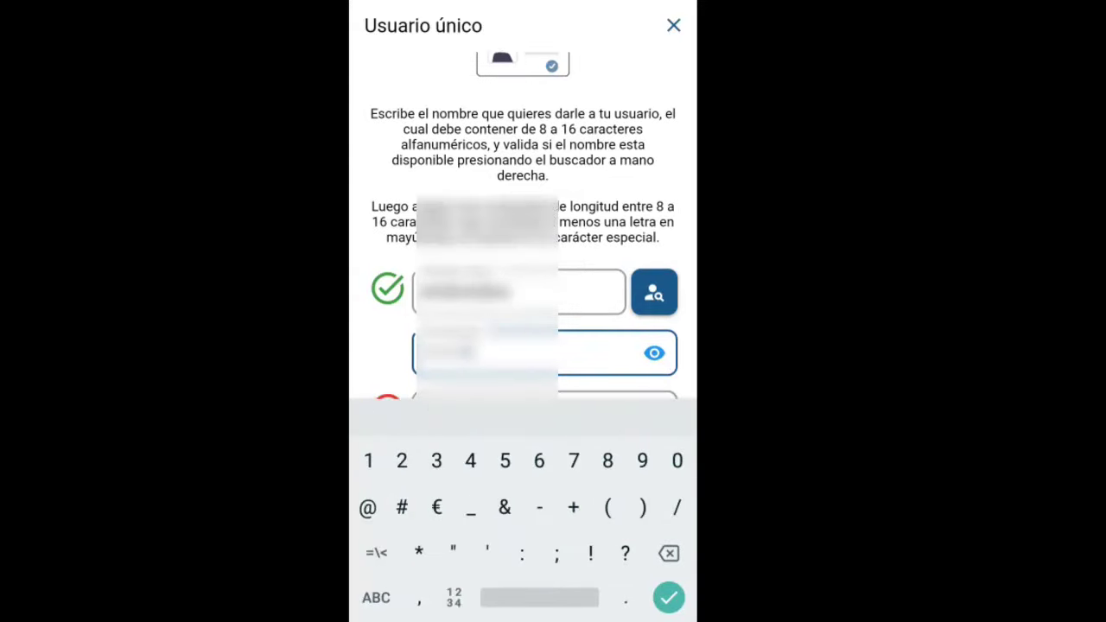
{"action": "key", "text": "Return"}
{"action": "left_click", "coordinate": [467, 499]}
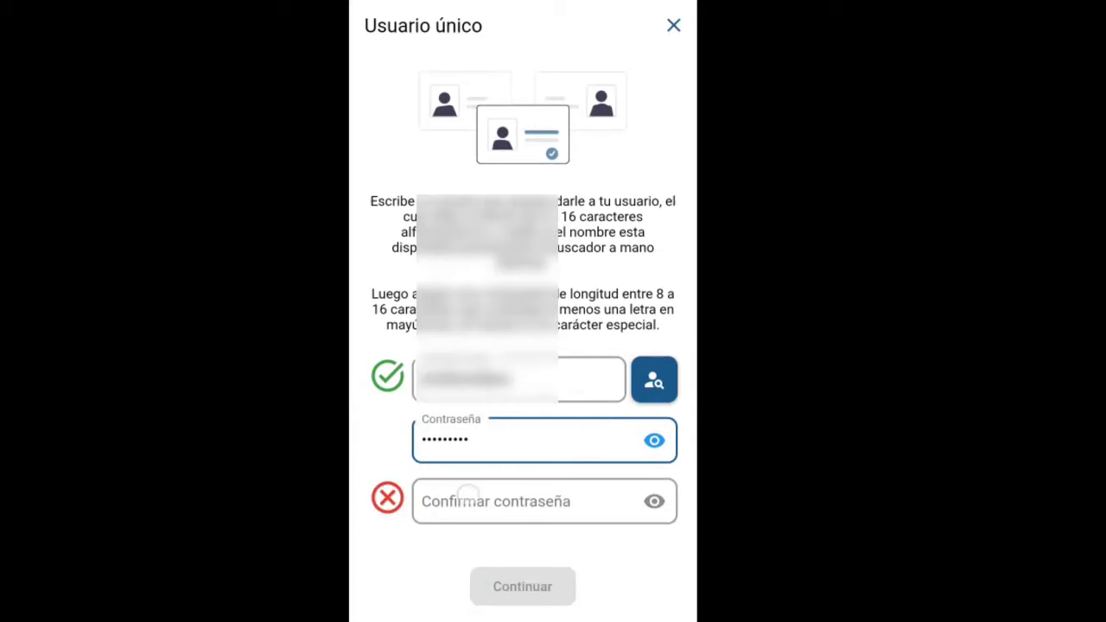
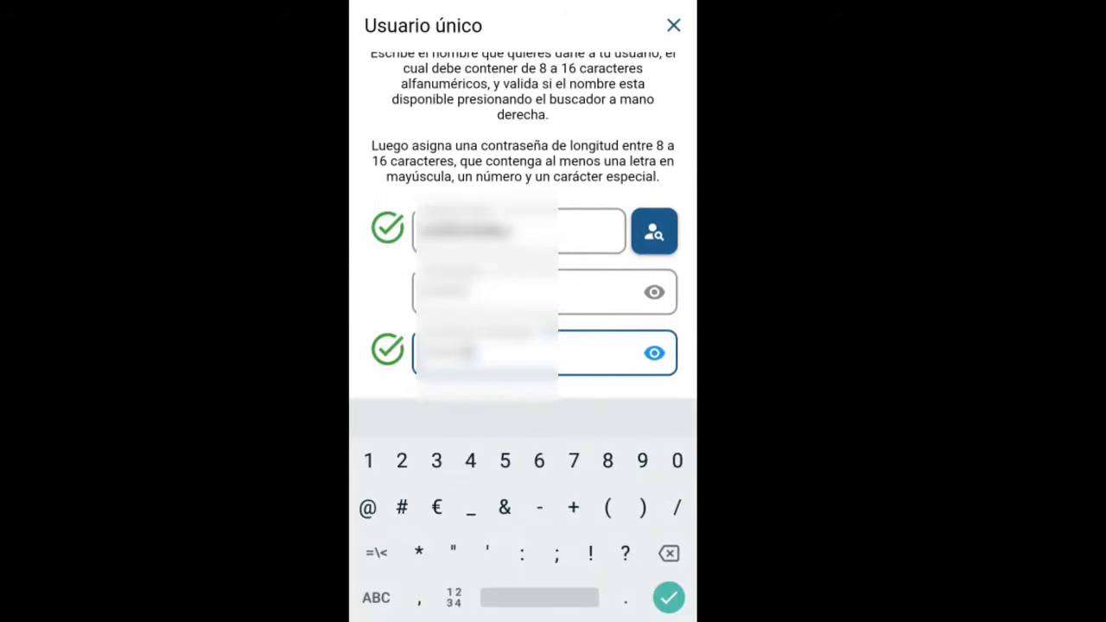
{"action": "key", "text": "Return"}
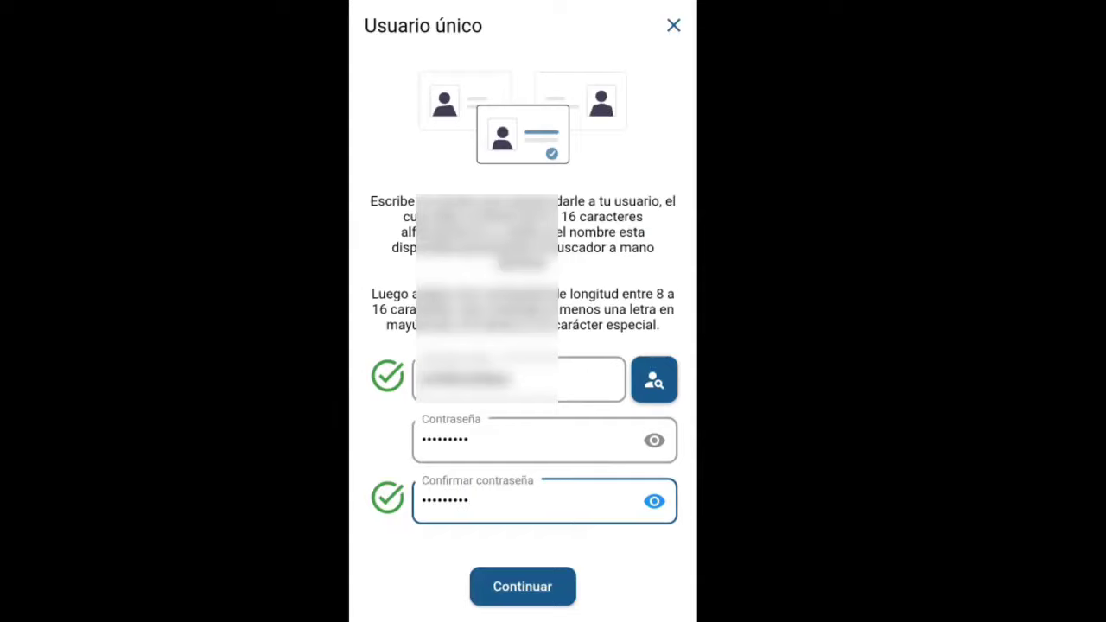
{"action": "left_click", "coordinate": [531, 584]}
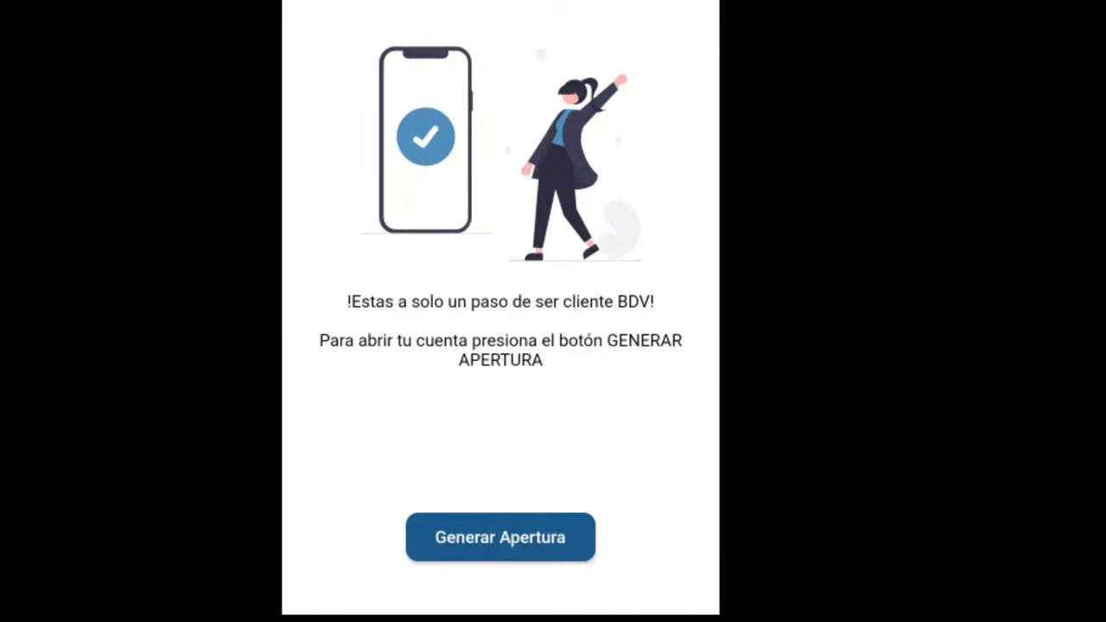
Step: Generate the account opening, dismiss the affiliation notice, and copy the new account number
{"action": "left_click", "coordinate": [496, 530]}
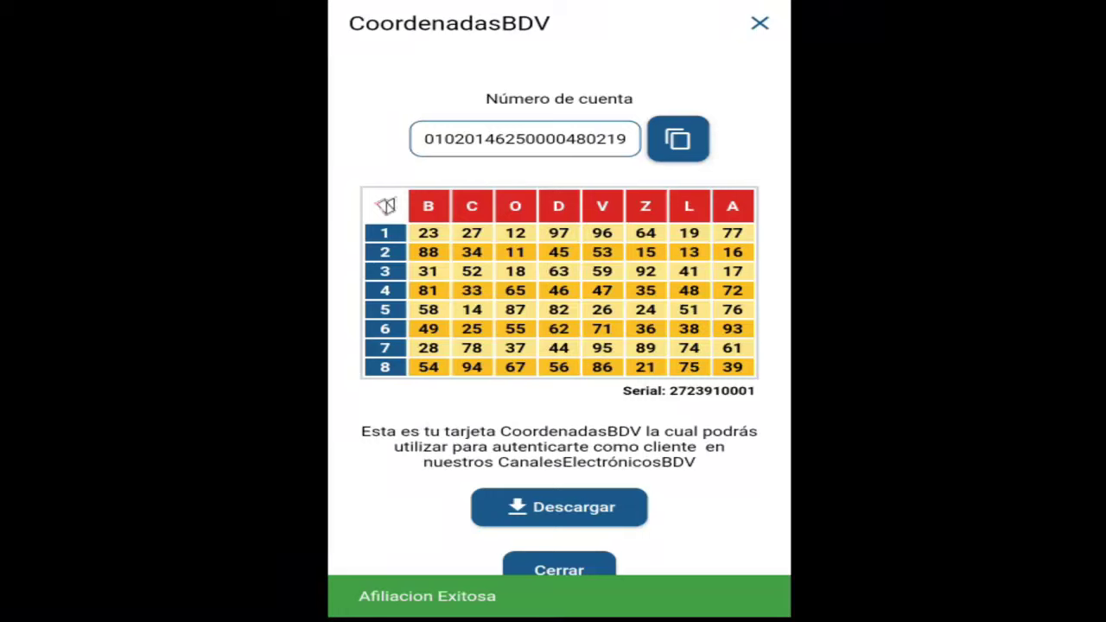
{"action": "left_click", "coordinate": [421, 290]}
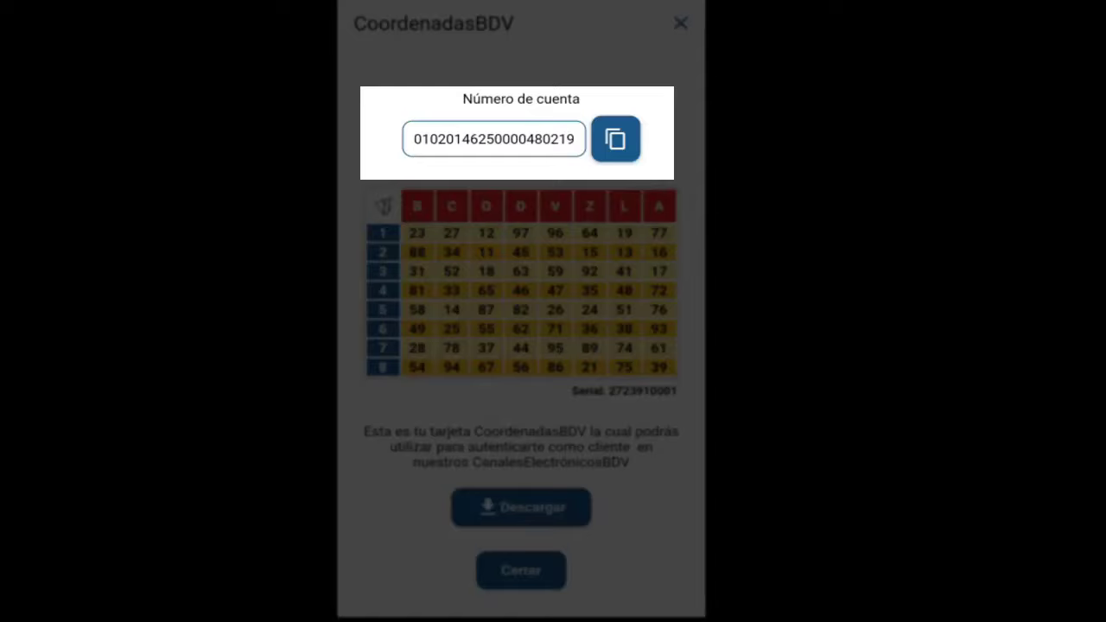
{"action": "left_click", "coordinate": [616, 139]}
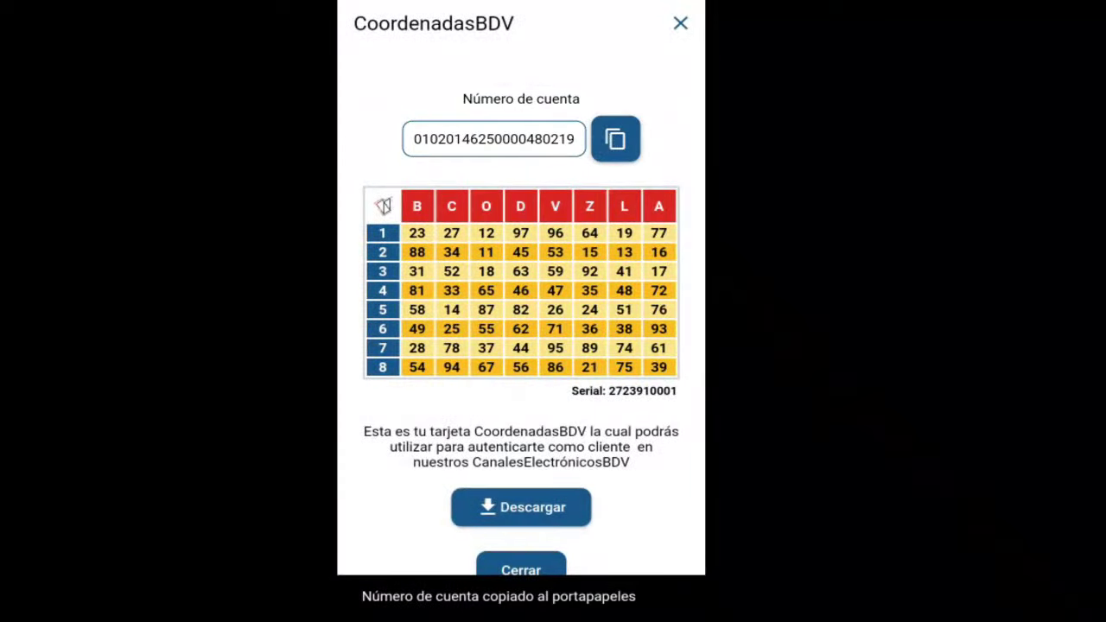
Step: Download the CoordenadasBDV card, allowing file access, then close it
{"action": "left_click", "coordinate": [522, 507]}
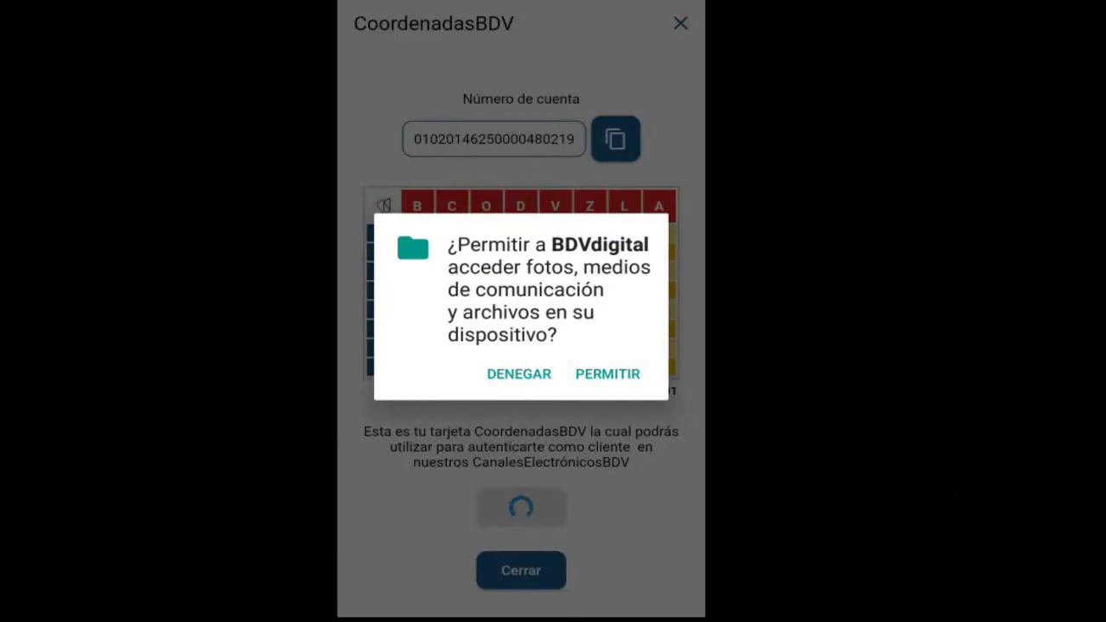
{"action": "left_click", "coordinate": [608, 374]}
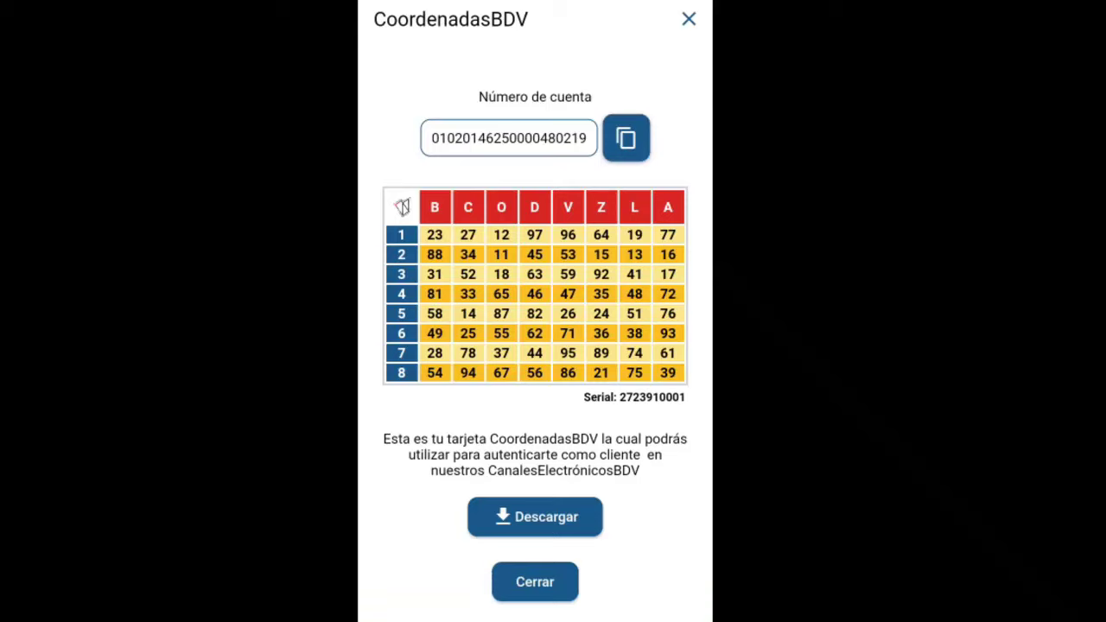
{"action": "left_click", "coordinate": [535, 582]}
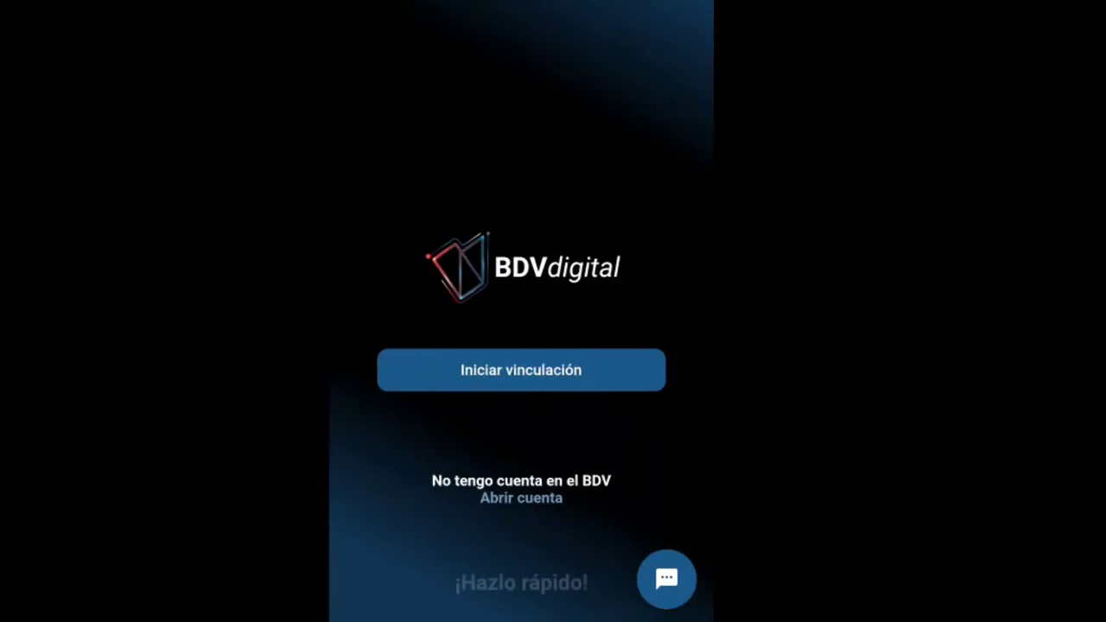
Step: Start device linking, accept the requirements, and dismiss the unexpected error message
{"action": "left_click", "coordinate": [509, 372]}
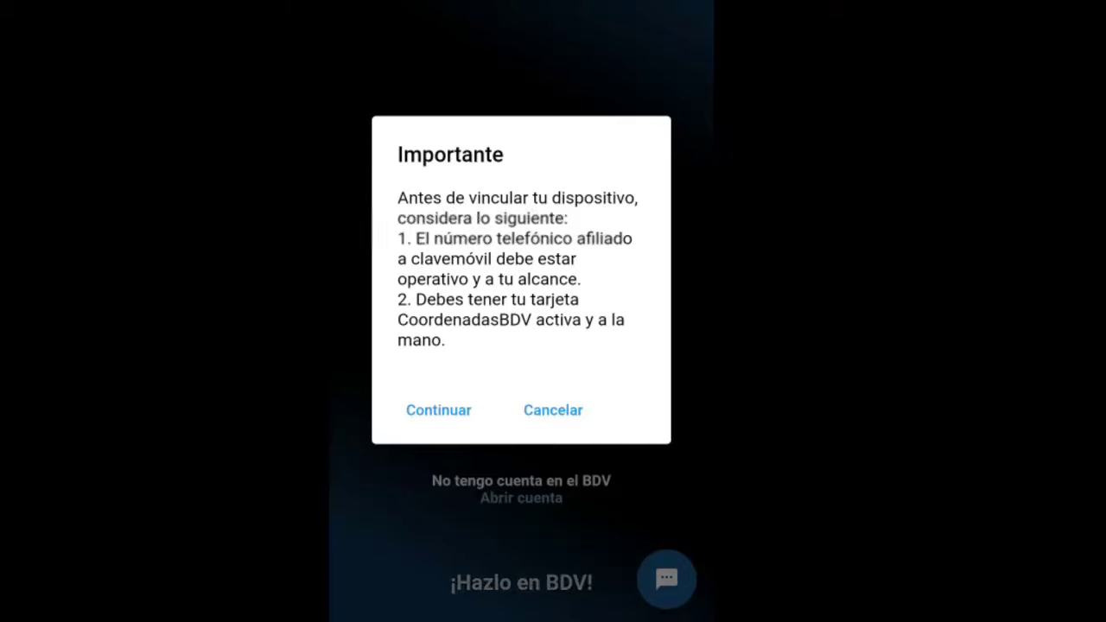
{"action": "left_click", "coordinate": [430, 230]}
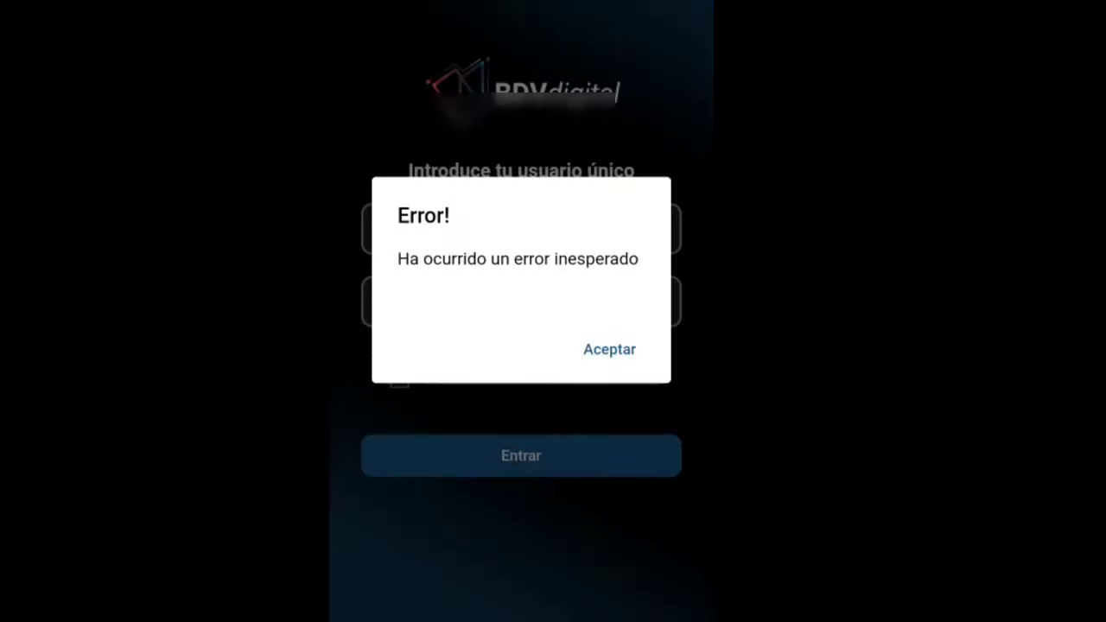
{"action": "left_click", "coordinate": [607, 363]}
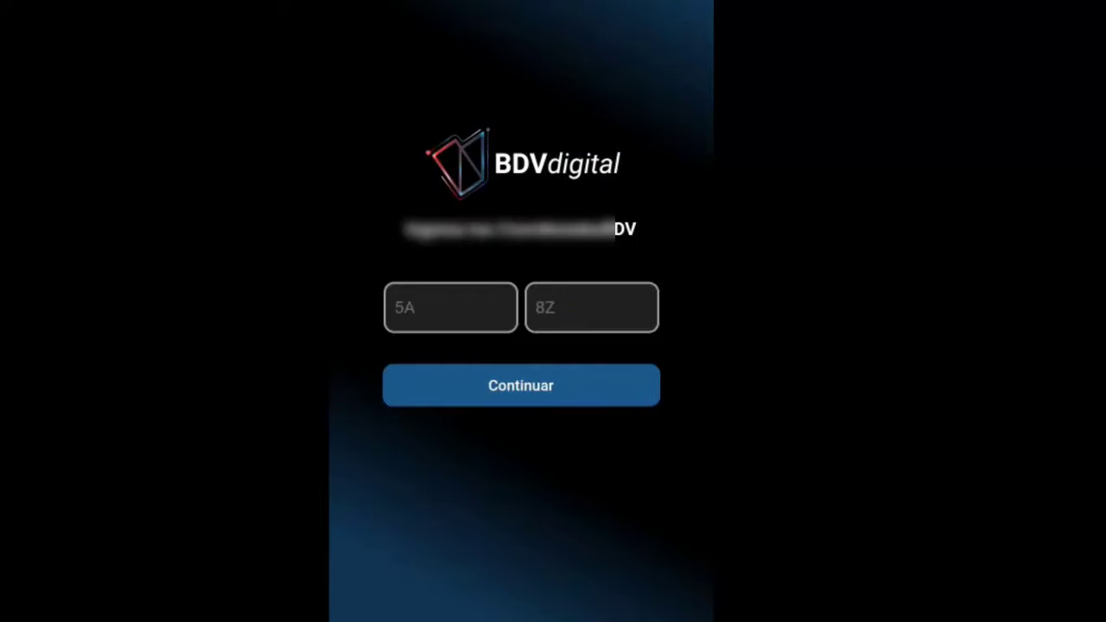
Step: Submit the requested CoordenadasBDV coordinate values and send the SMS token
{"action": "left_click", "coordinate": [440, 309]}
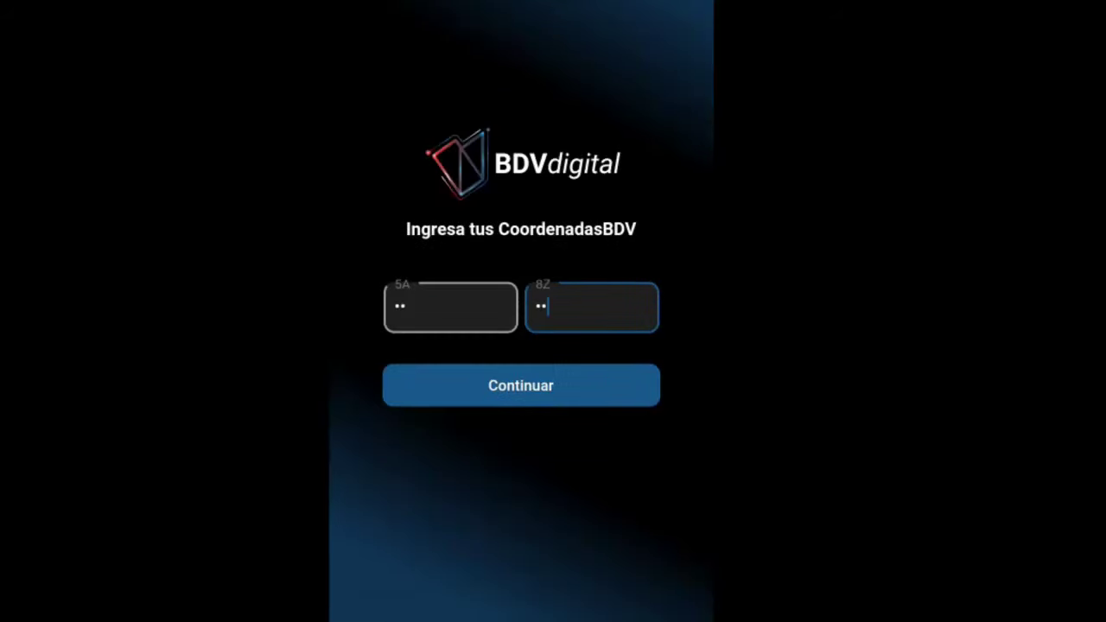
{"action": "left_click", "coordinate": [535, 391]}
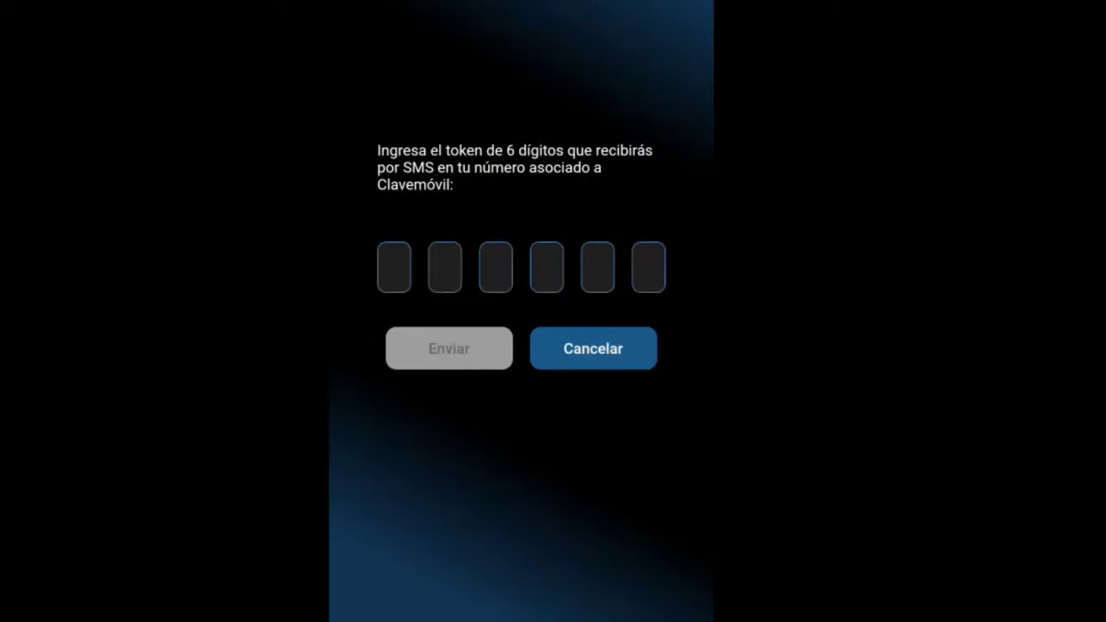
{"action": "left_click", "coordinate": [449, 245]}
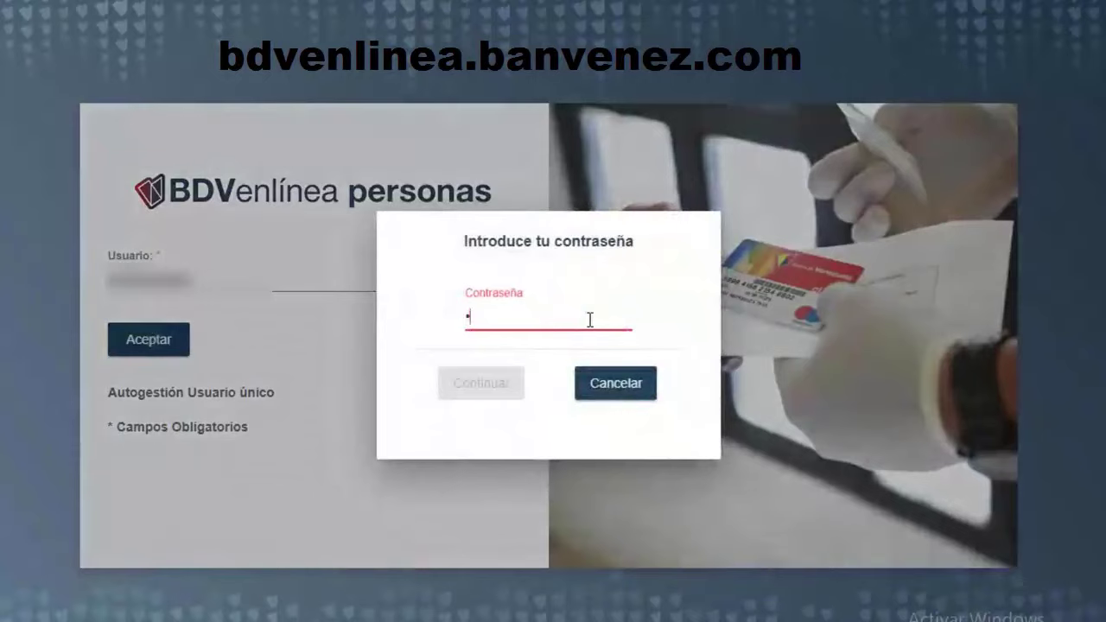
Step: Sign in with the password and the SMS token, then close the frequent-operations window
{"action": "type", "text": "•••••"}
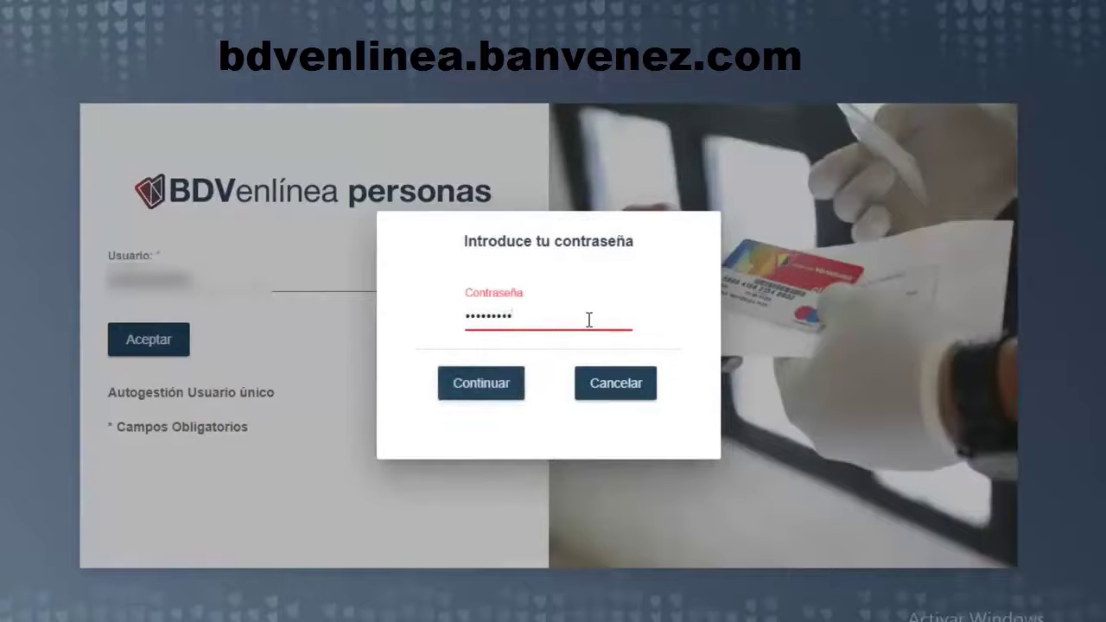
{"action": "left_click", "coordinate": [487, 389]}
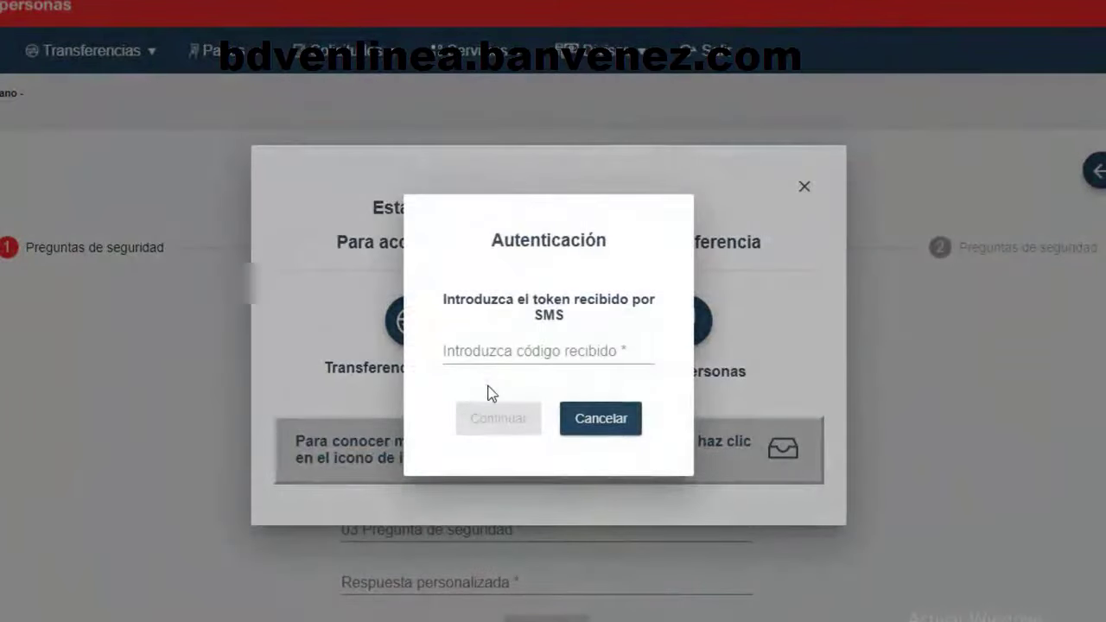
{"action": "left_click", "coordinate": [514, 355]}
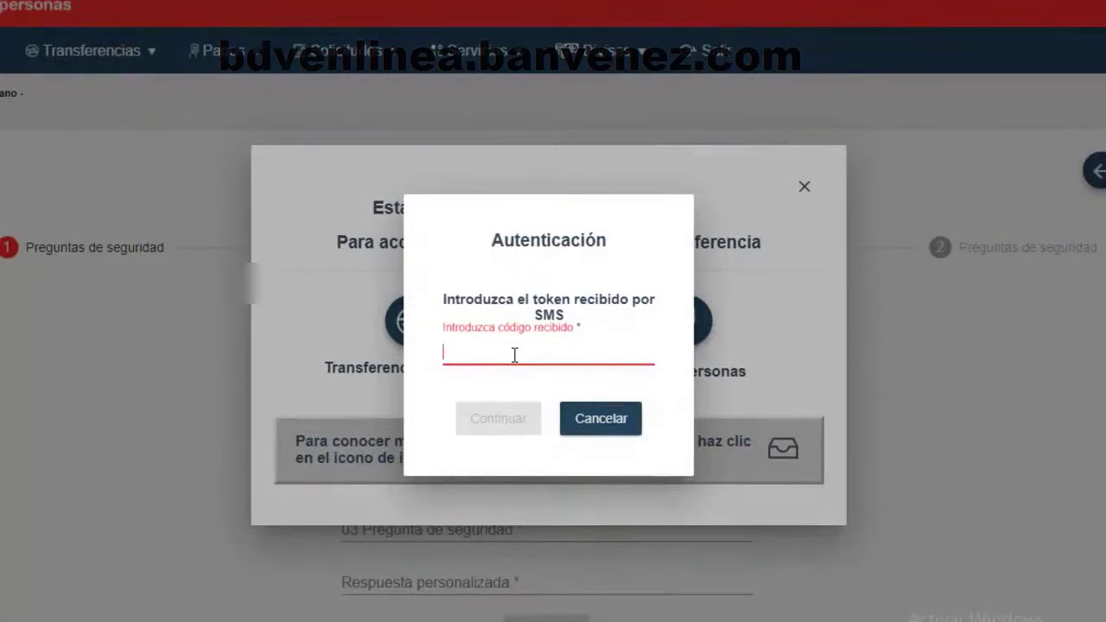
{"action": "left_click", "coordinate": [505, 420]}
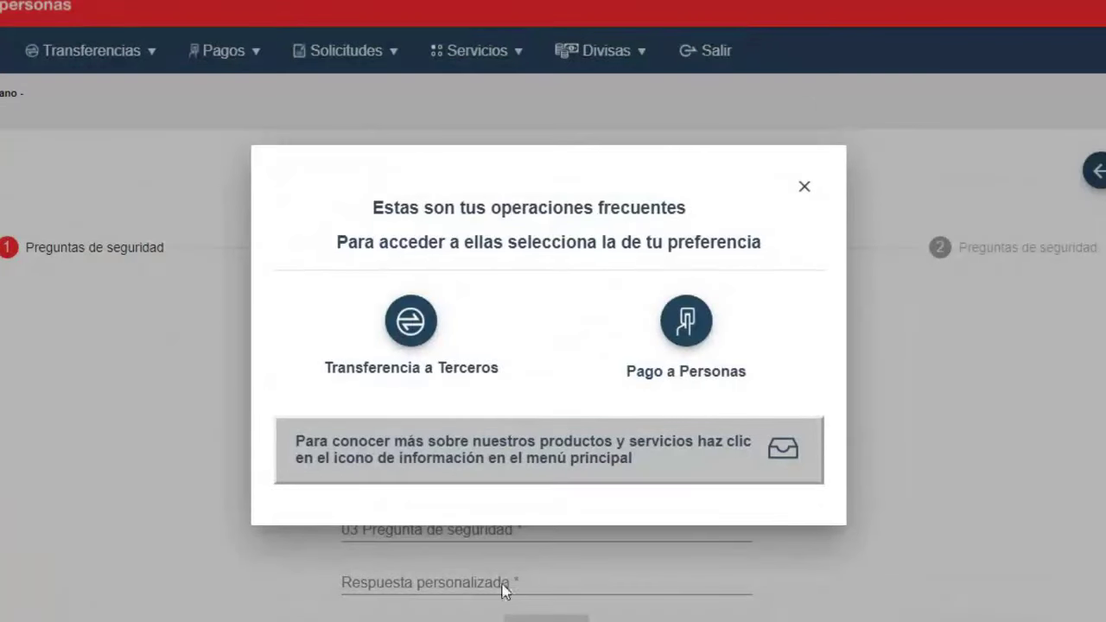
{"action": "left_click", "coordinate": [805, 190]}
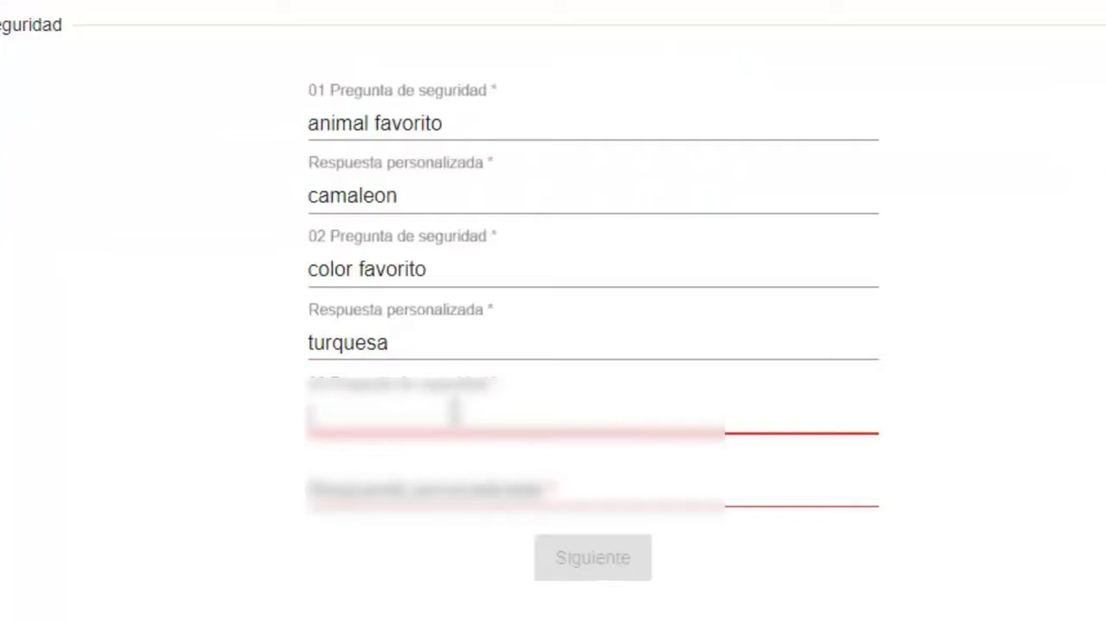
Step: Fill in the 'comida favorito' question, complete the next page from question 04, and confirm
{"action": "left_click", "coordinate": [640, 573]}
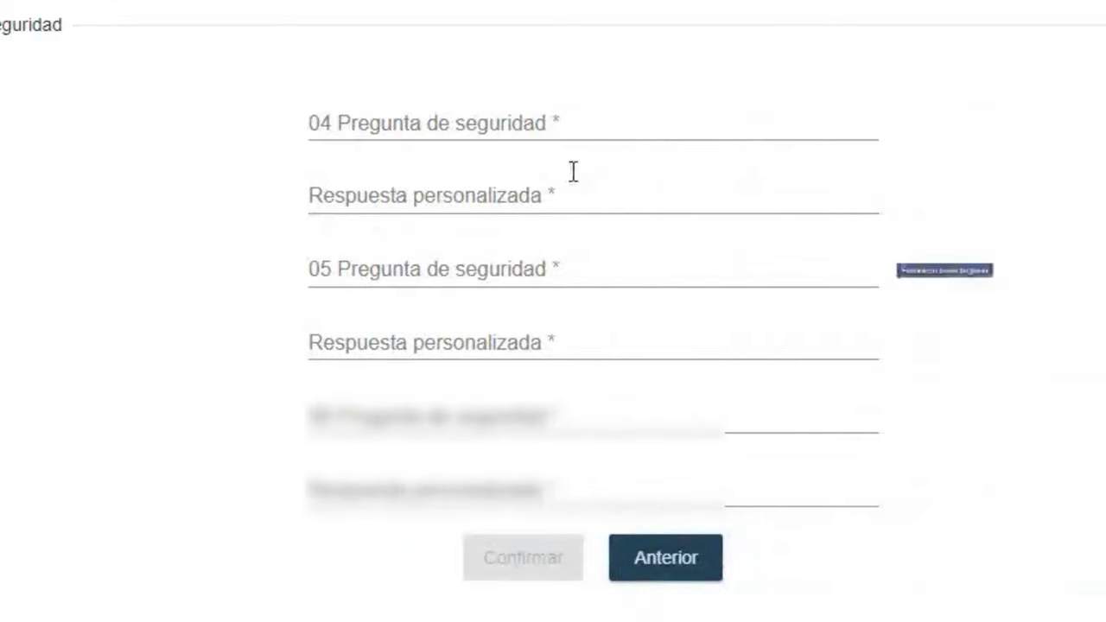
{"action": "left_click", "coordinate": [529, 116]}
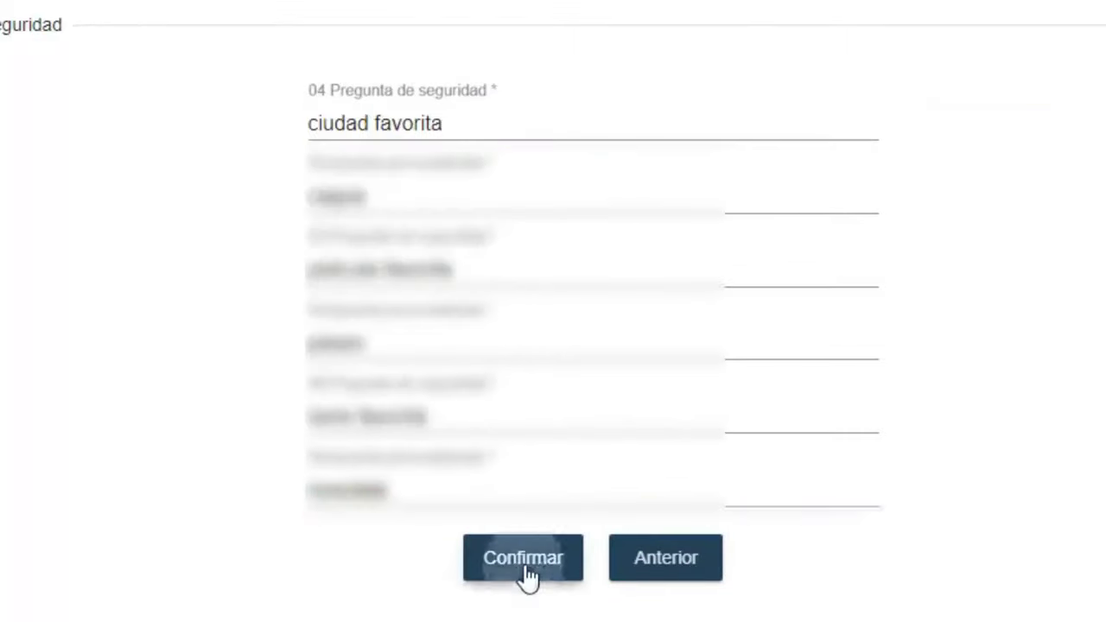
{"action": "left_click", "coordinate": [525, 566]}
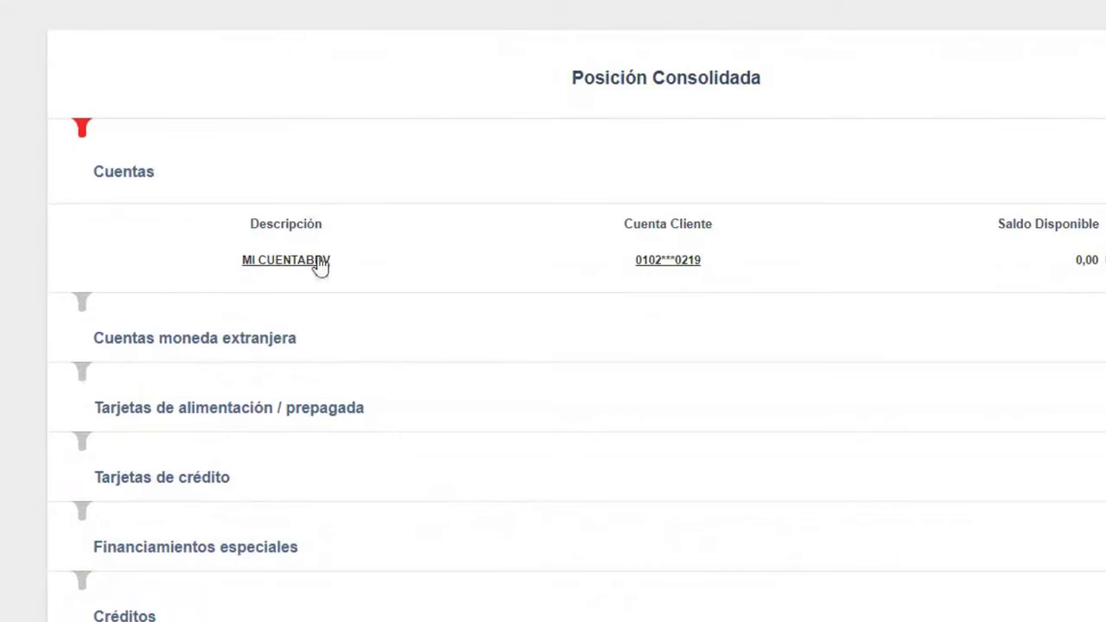
Step: Open the MI CUENTABDV account details
{"action": "scroll", "coordinate": [578, 317], "scroll_direction": "down", "scroll_amount": 1}
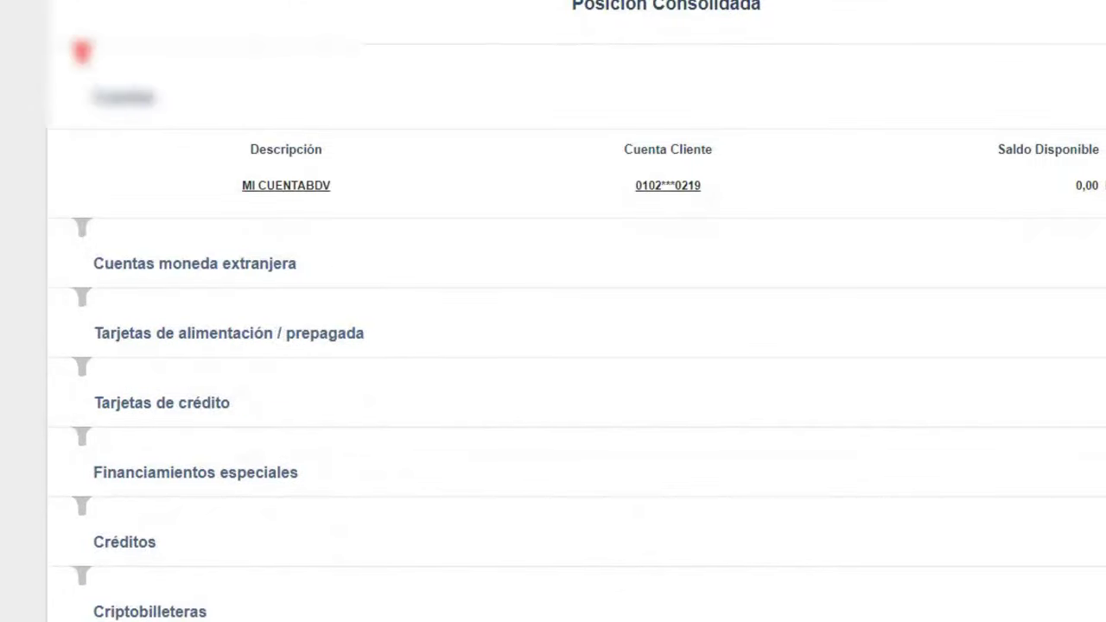
{"action": "scroll", "coordinate": [980, 506], "scroll_direction": "up", "scroll_amount": 3}
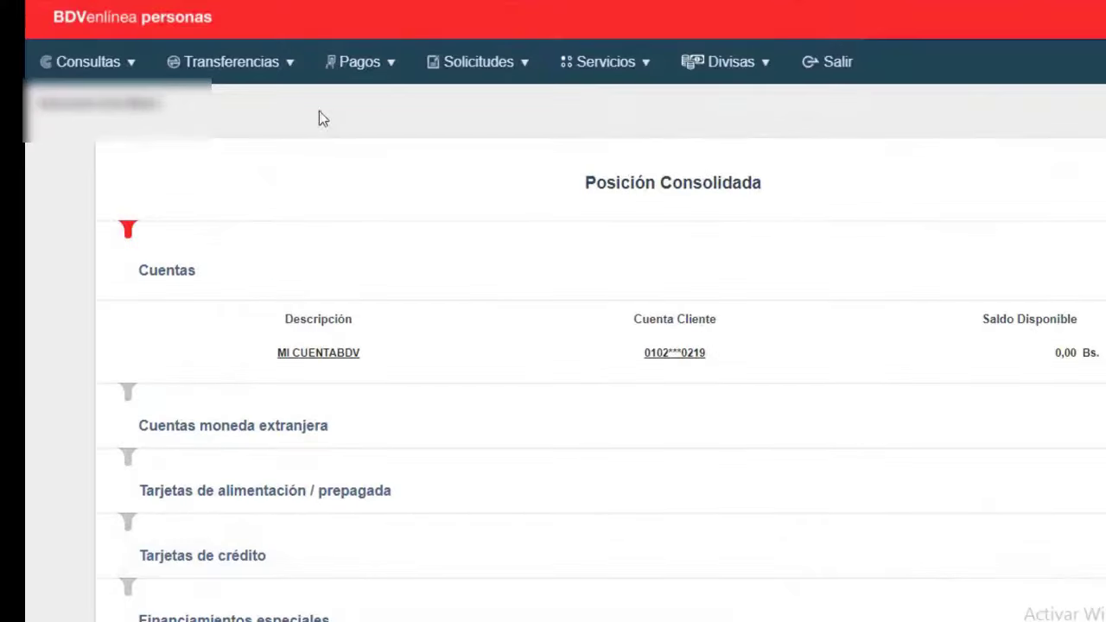
{"action": "left_click", "coordinate": [336, 352]}
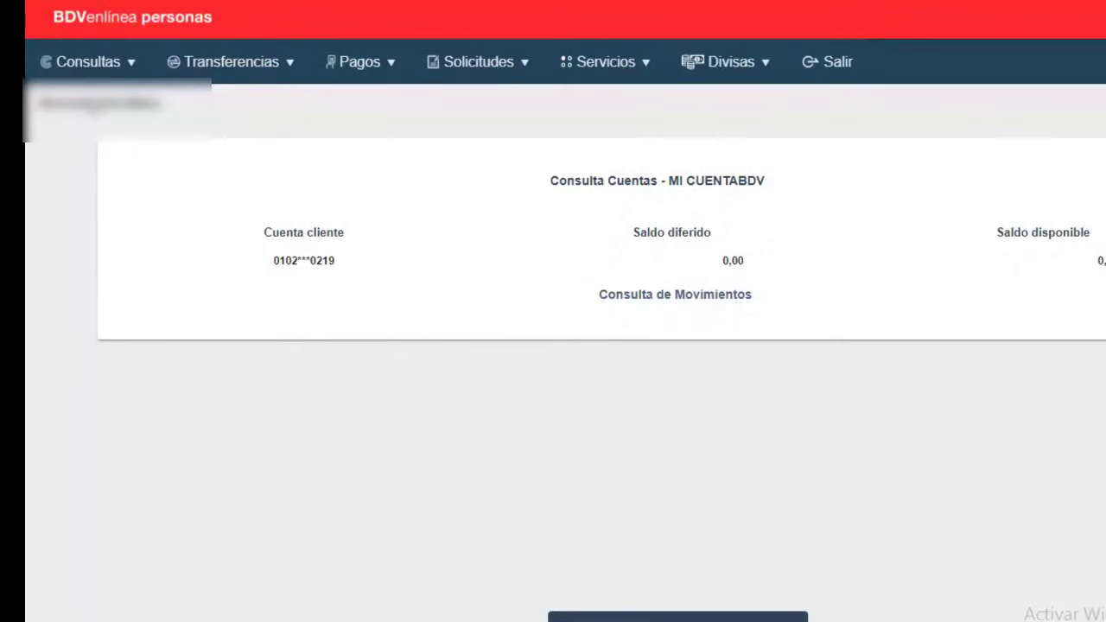
Step: Return via Consultas > Posición Consolidada, then open and close the Servicios menu
{"action": "left_click", "coordinate": [134, 69]}
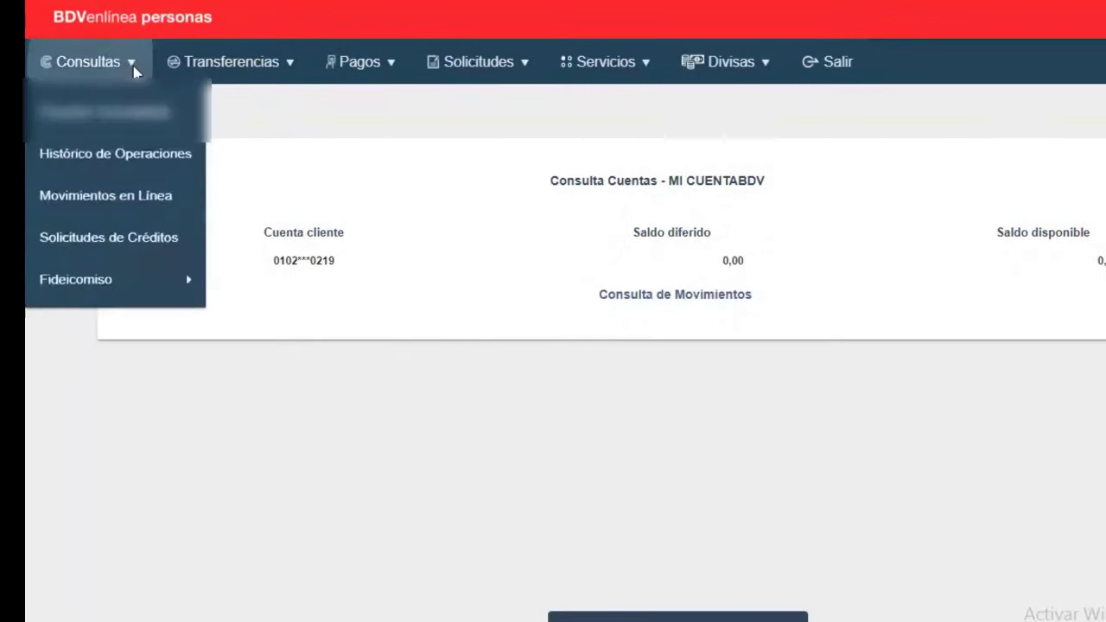
{"action": "left_click", "coordinate": [113, 121]}
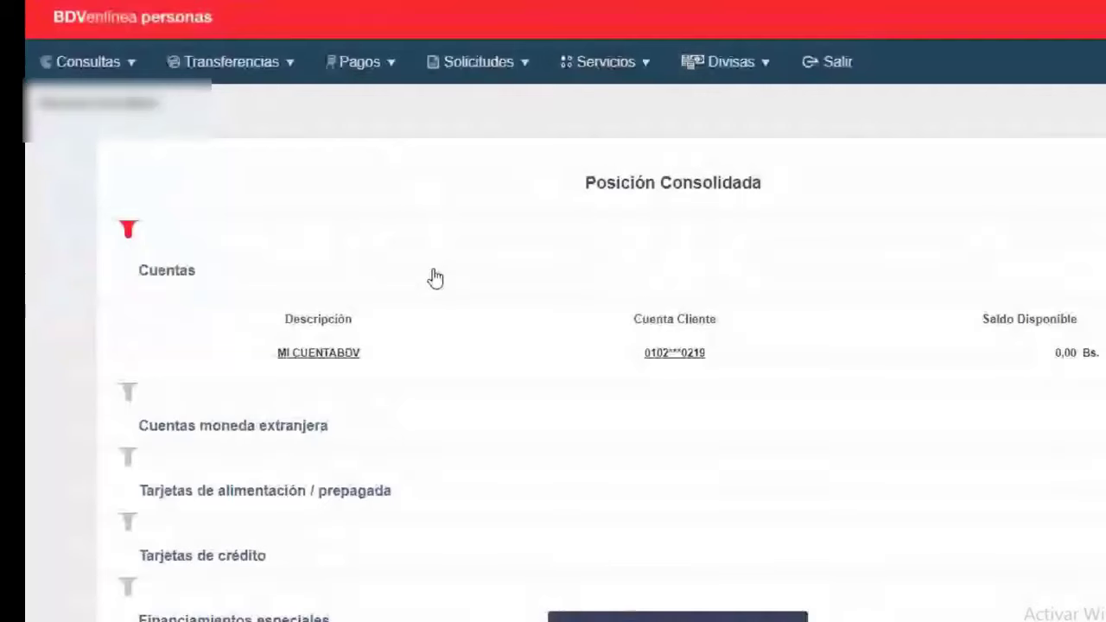
{"action": "left_click", "coordinate": [631, 69]}
{"action": "left_click", "coordinate": [875, 99]}
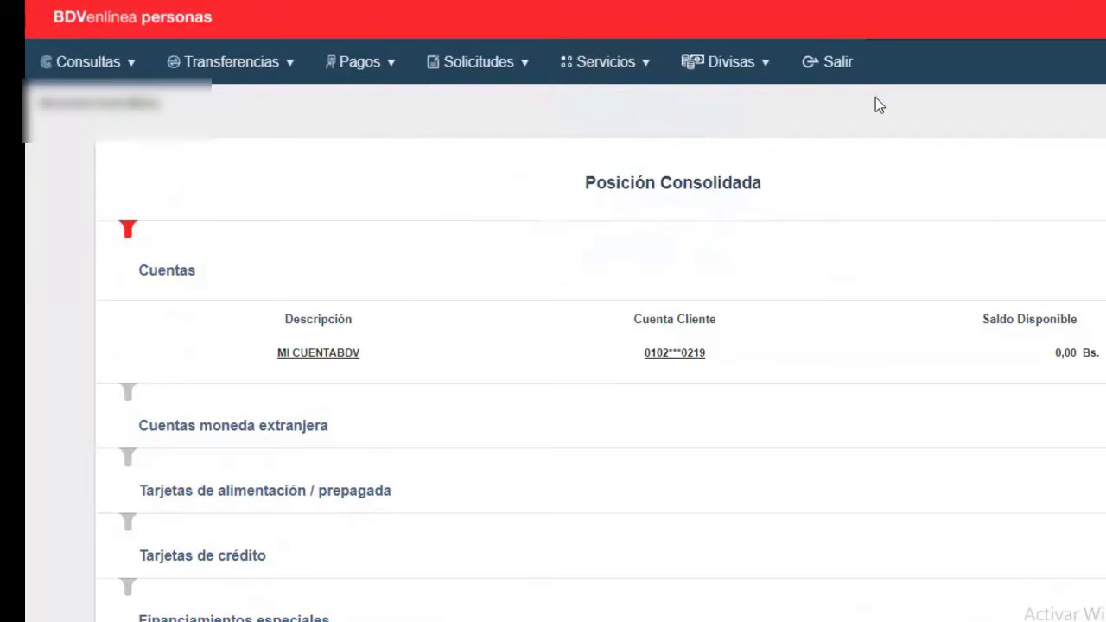
{"action": "scroll", "coordinate": [849, 160], "scroll_direction": "down", "scroll_amount": 2}
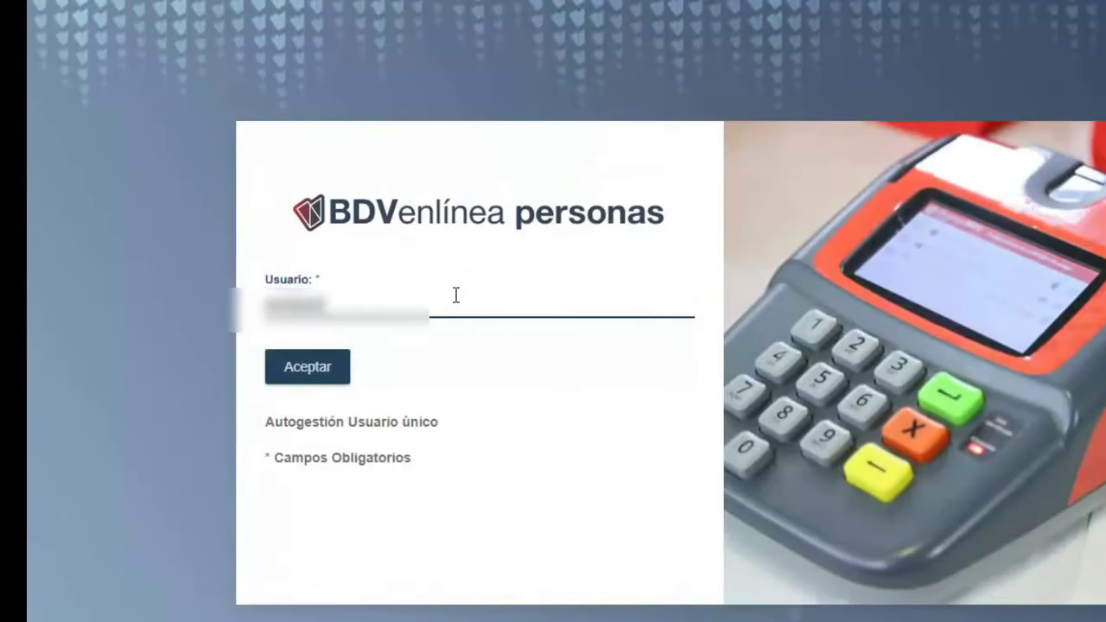
Step: Sign in with the username and password, then close the frequent-operations popup
{"action": "type", "text": "a"}
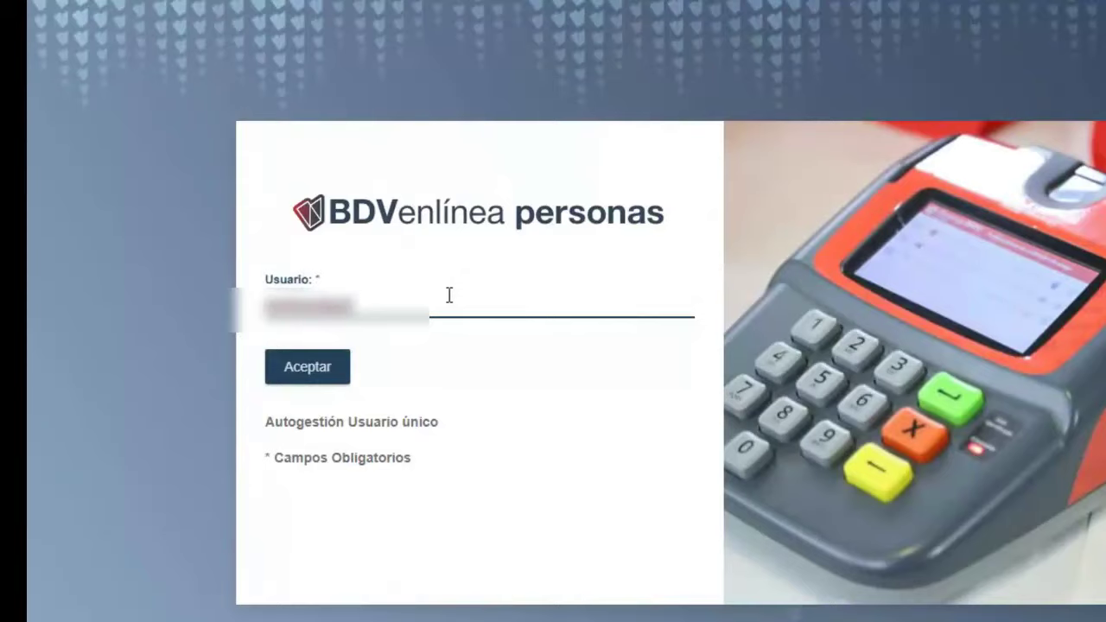
{"action": "left_click", "coordinate": [302, 366]}
{"action": "left_click", "coordinate": [680, 351]}
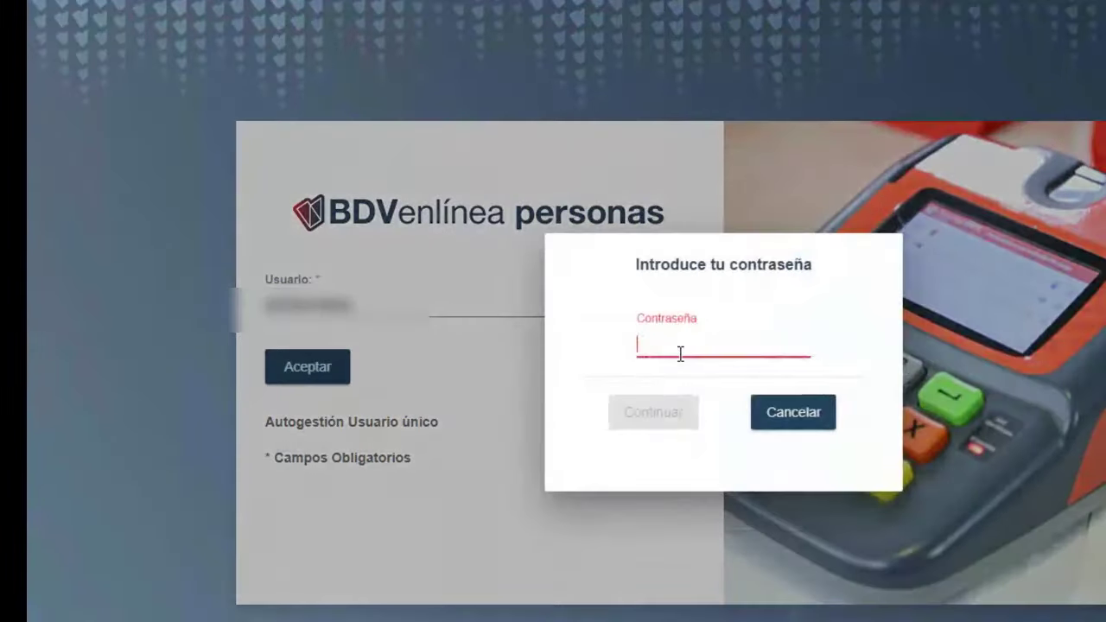
{"action": "type", "text": "a"}
{"action": "type", "text": "aa"}
{"action": "left_click", "coordinate": [687, 416]}
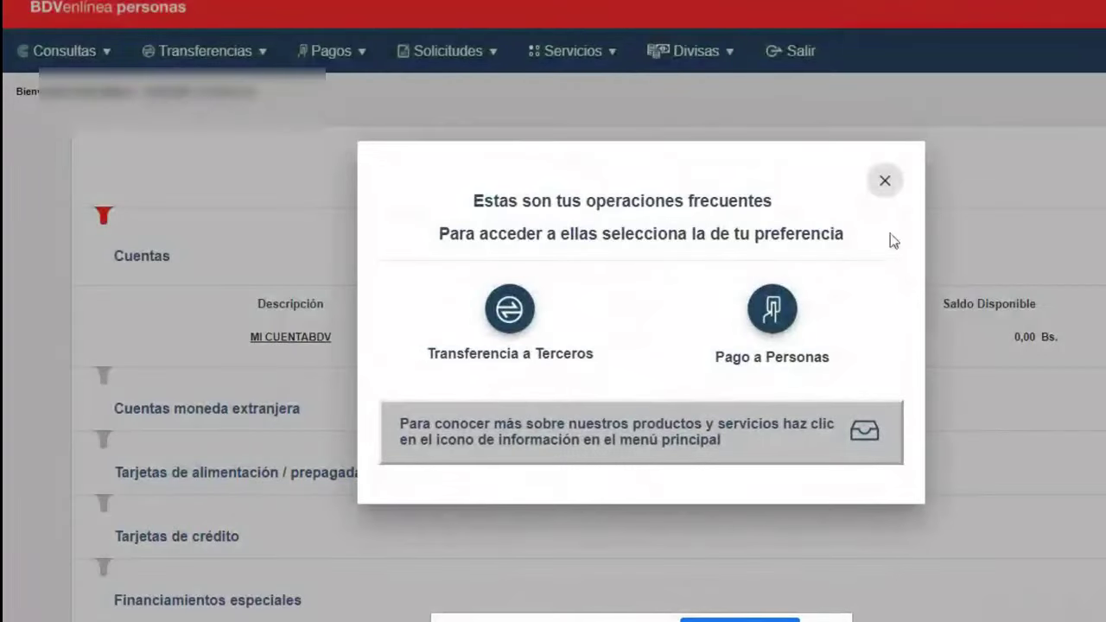
{"action": "left_click", "coordinate": [886, 182]}
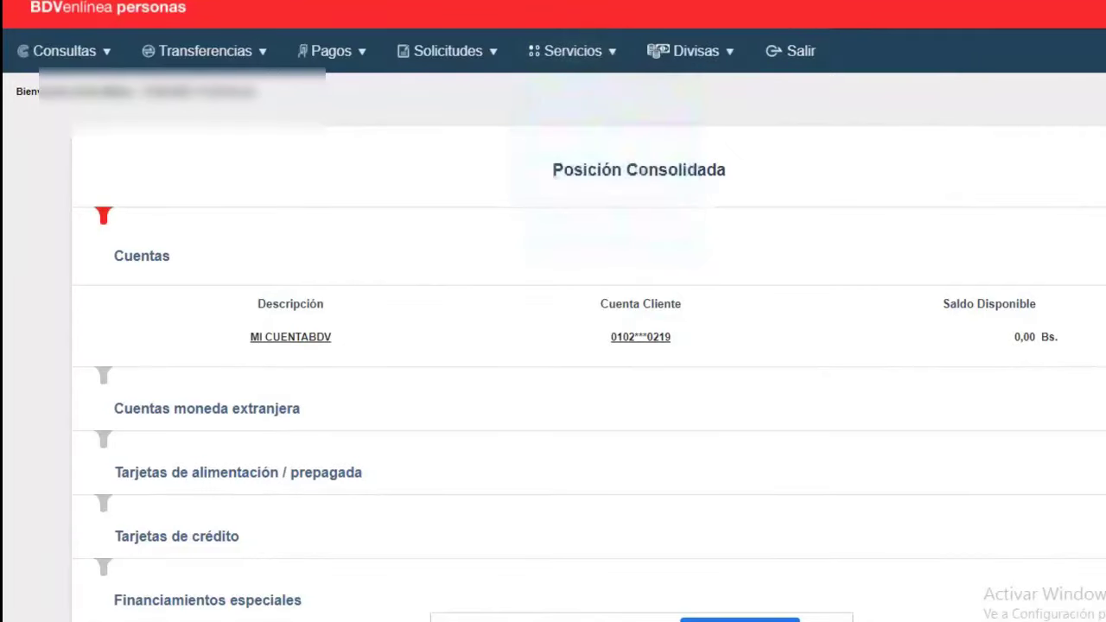
Step: Expand the foreign-currency accounts section, then log out of online banking
{"action": "left_click", "coordinate": [223, 413]}
{"action": "mouse_move", "coordinate": [90, 43]}
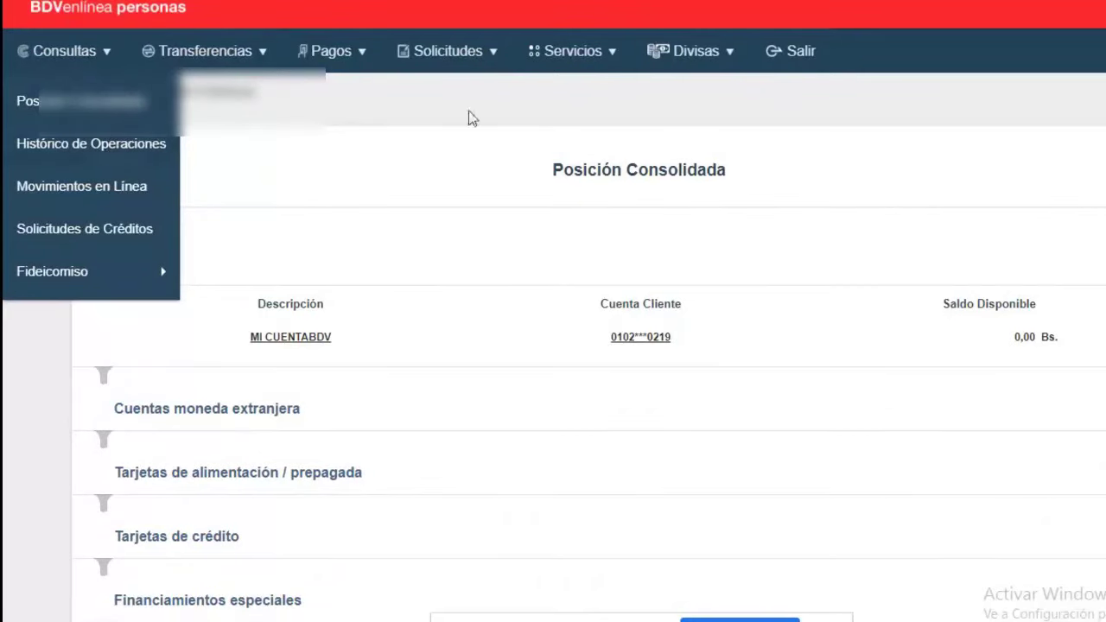
{"action": "left_click", "coordinate": [799, 54]}
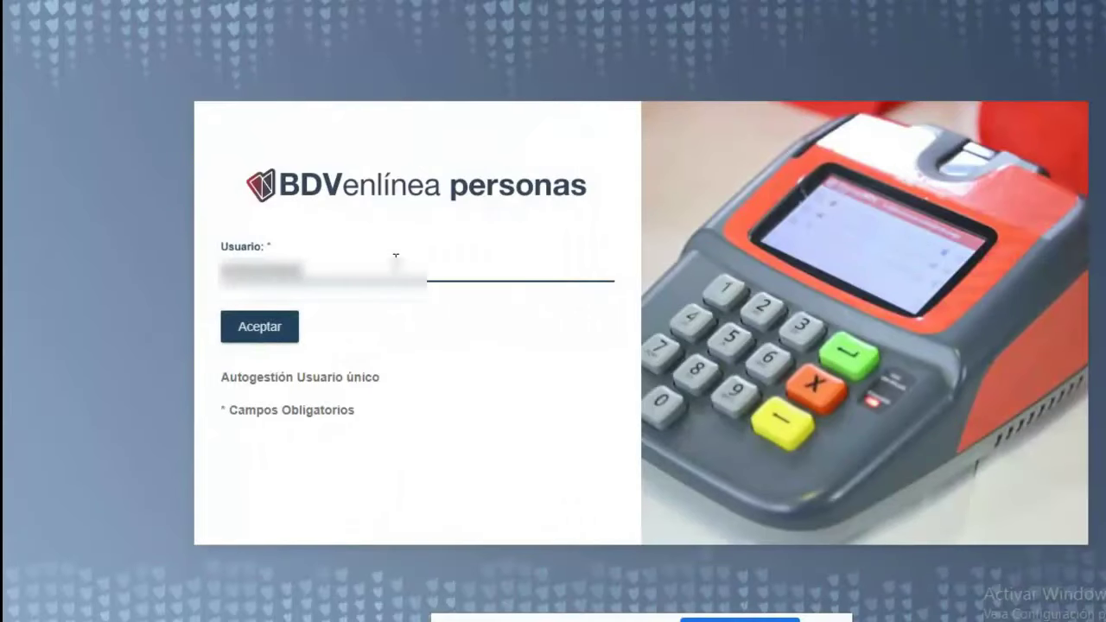
Step: Log back in with the username and password and dismiss the frequent-operations notice
{"action": "left_click", "coordinate": [257, 322]}
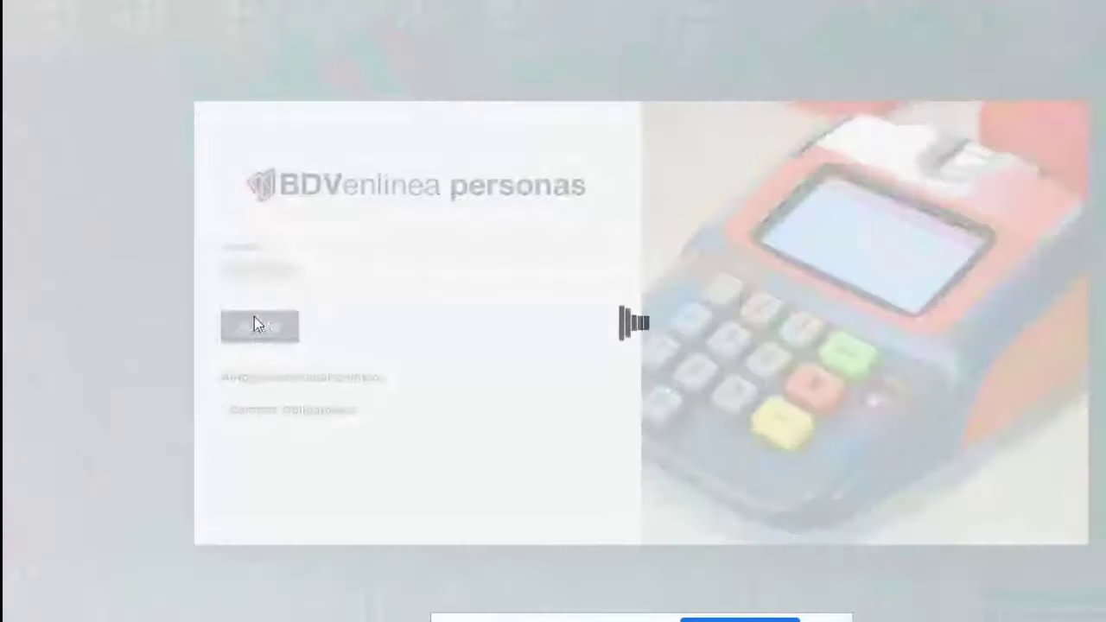
{"action": "left_click", "coordinate": [599, 314]}
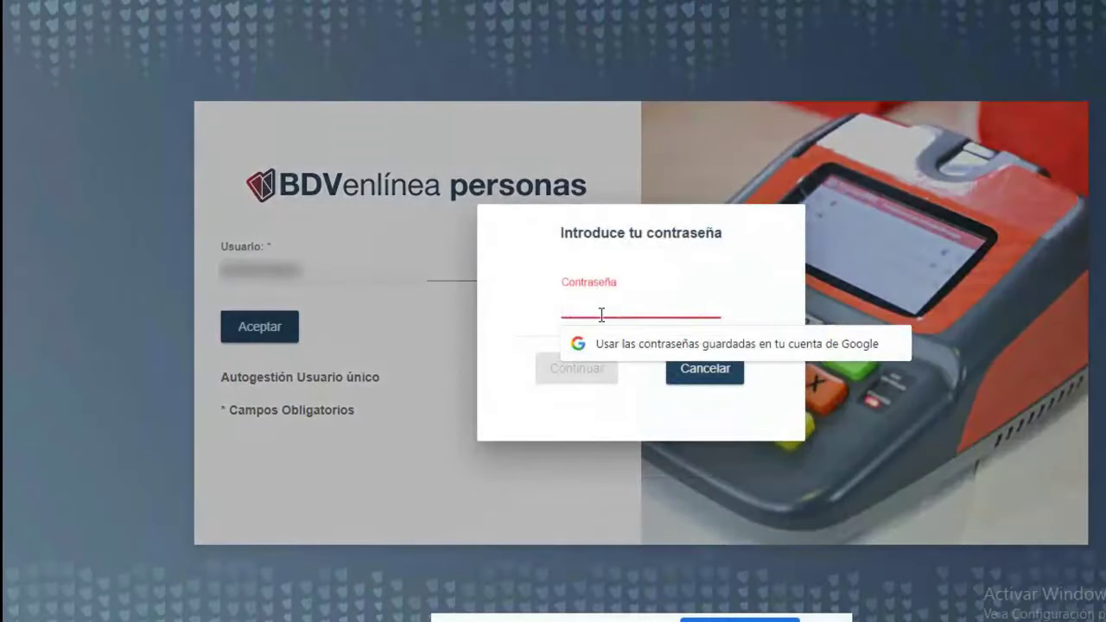
{"action": "type", "text": "a"}
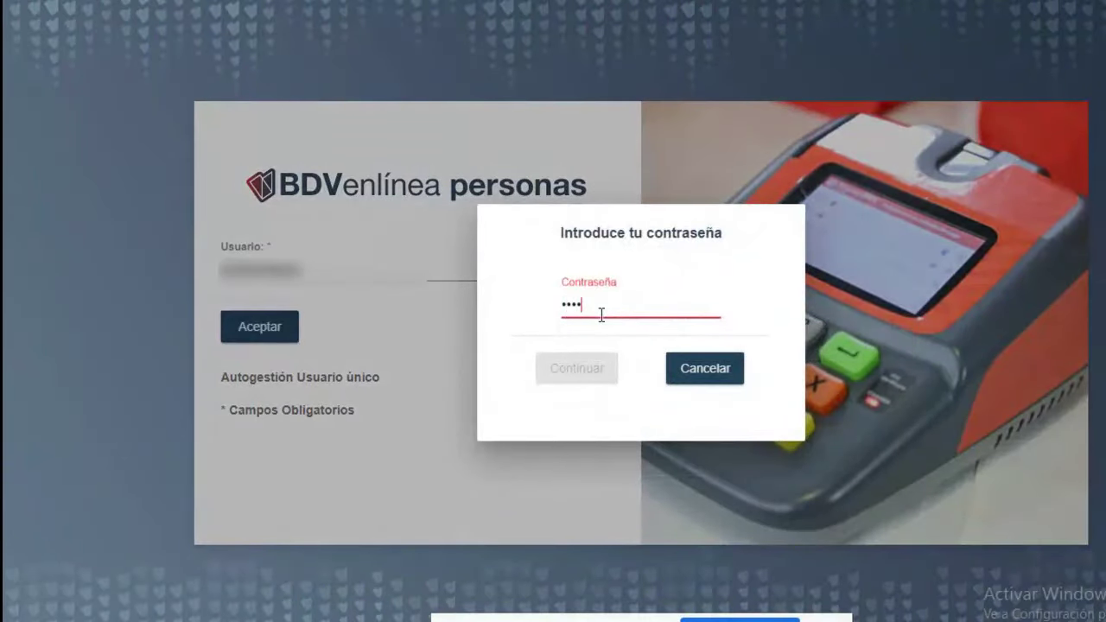
{"action": "type", "text": "aa"}
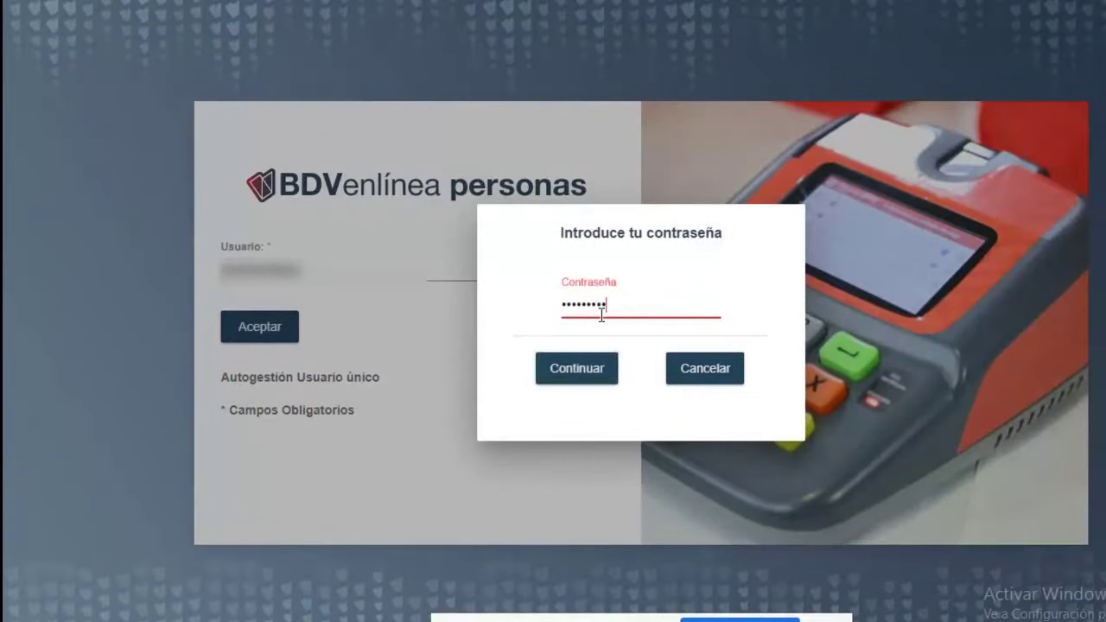
{"action": "left_click", "coordinate": [605, 368]}
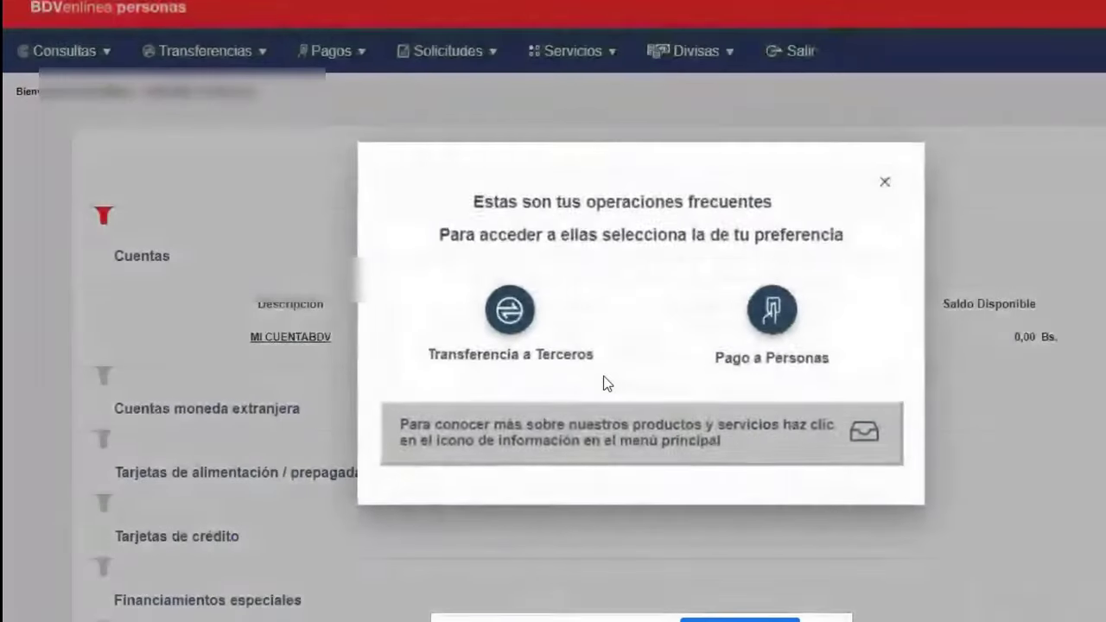
{"action": "left_click", "coordinate": [885, 180]}
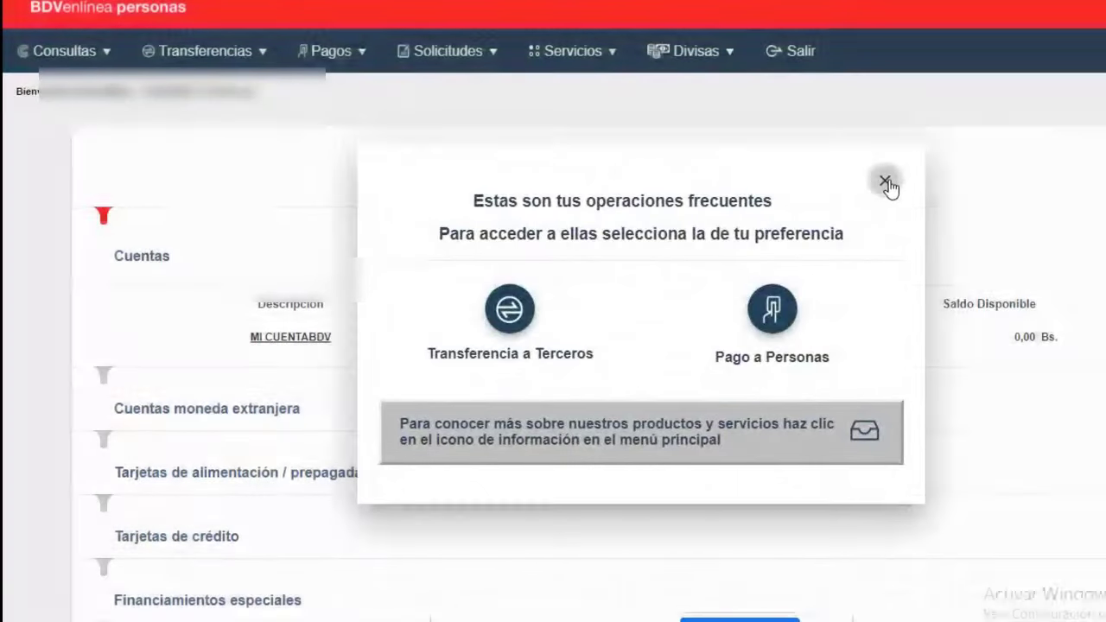
Step: Browse the Servicios menu, expand and collapse foreign-currency accounts, and open Consultas
{"action": "mouse_move", "coordinate": [1044, 349]}
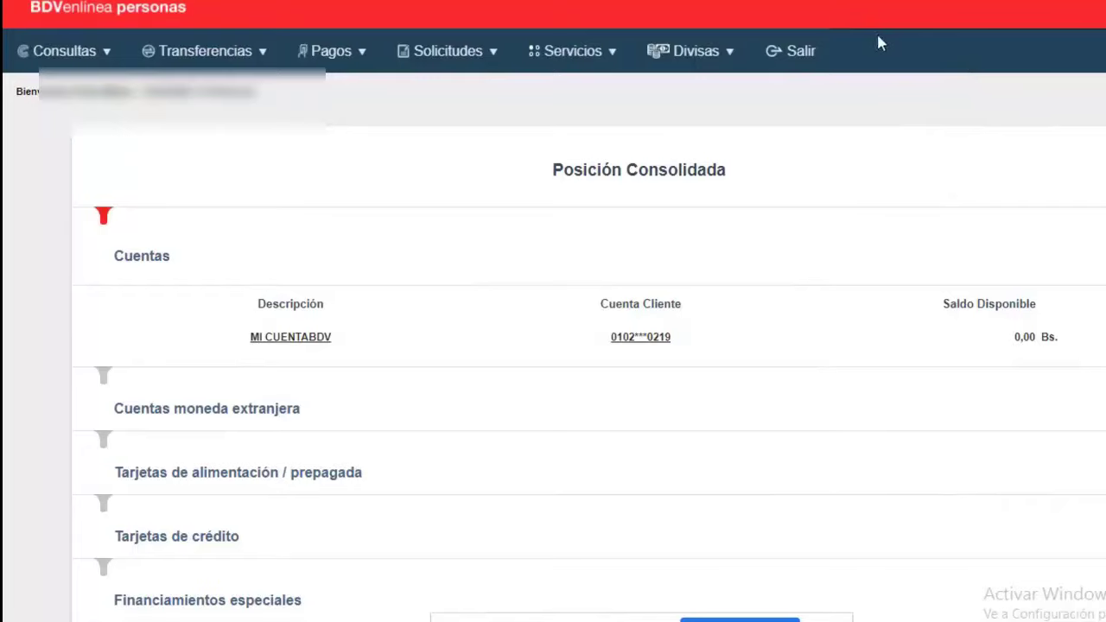
{"action": "left_click", "coordinate": [610, 57]}
{"action": "left_click", "coordinate": [223, 410]}
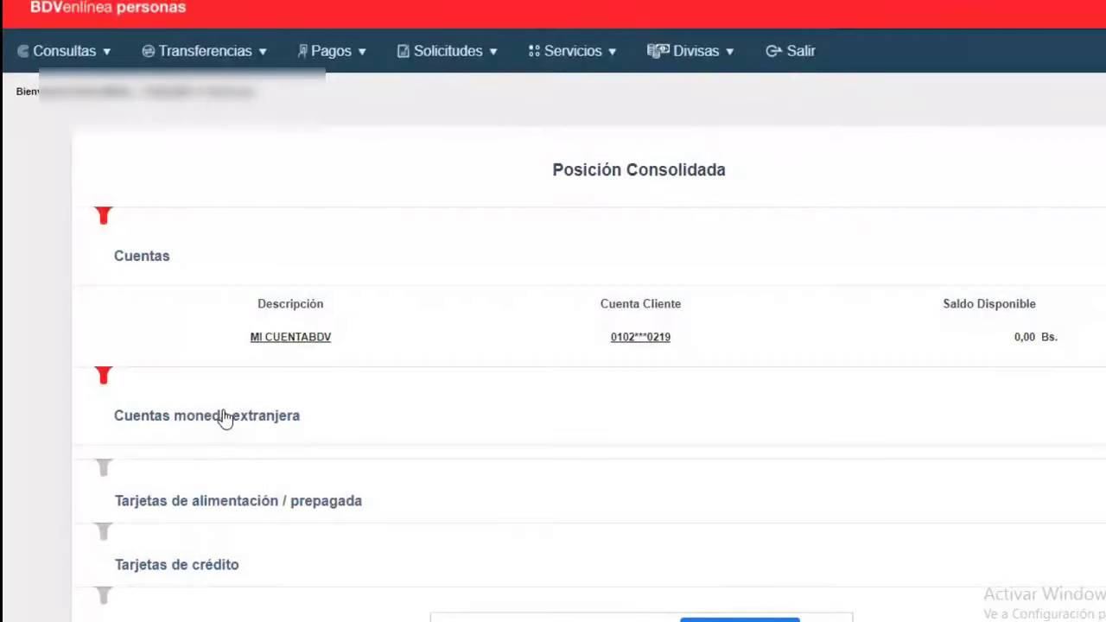
{"action": "left_click", "coordinate": [223, 418]}
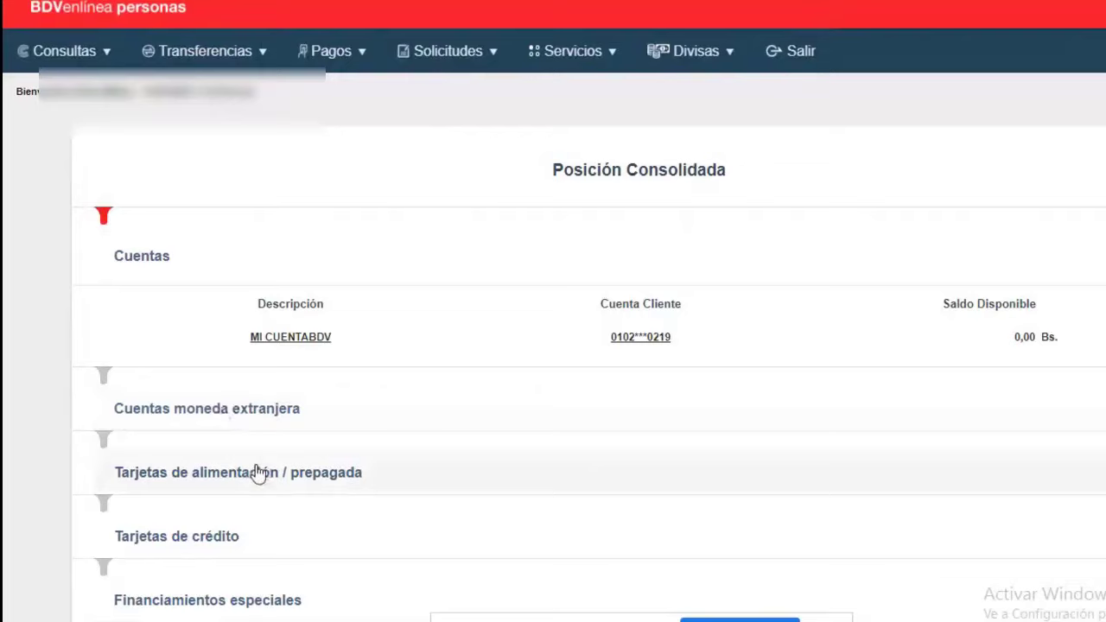
{"action": "left_click", "coordinate": [90, 50]}
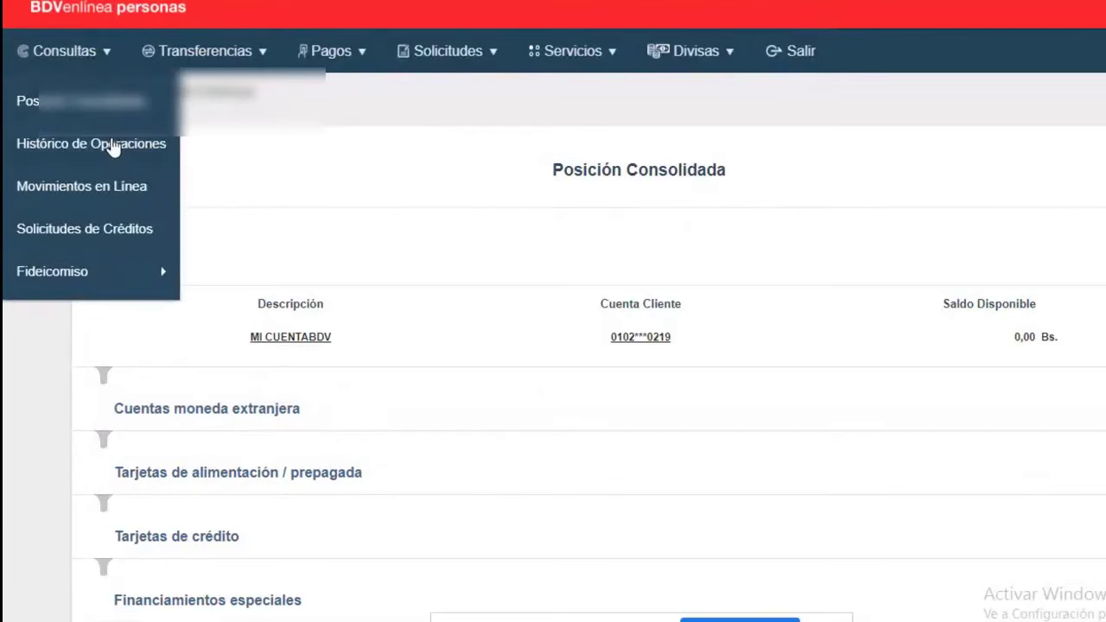
Step: Close the Consultas menu
{"action": "left_click", "coordinate": [800, 61]}
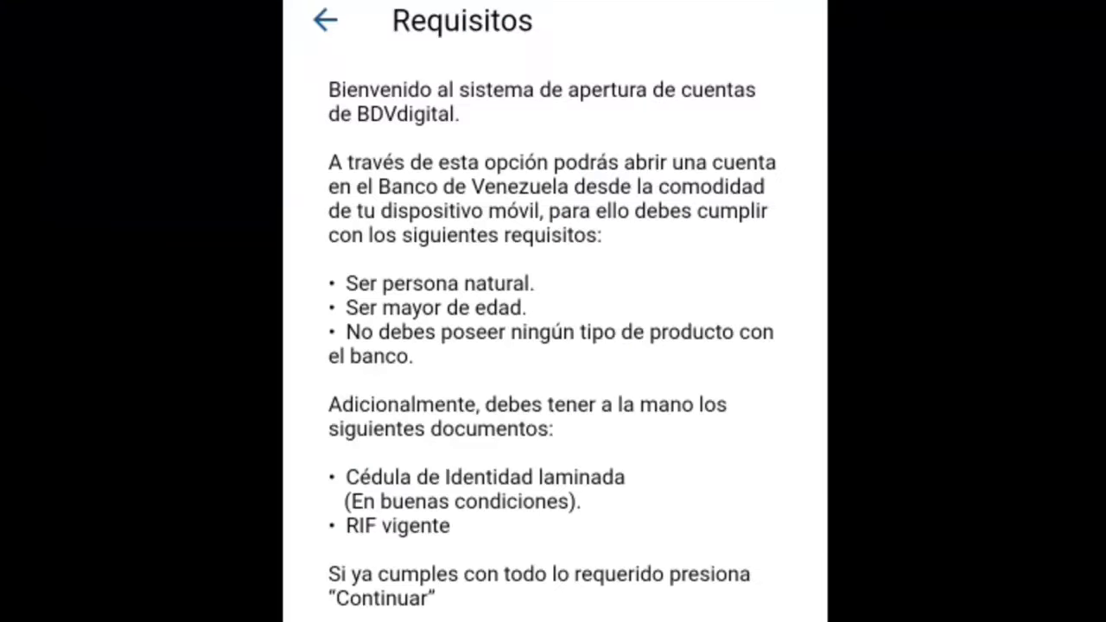